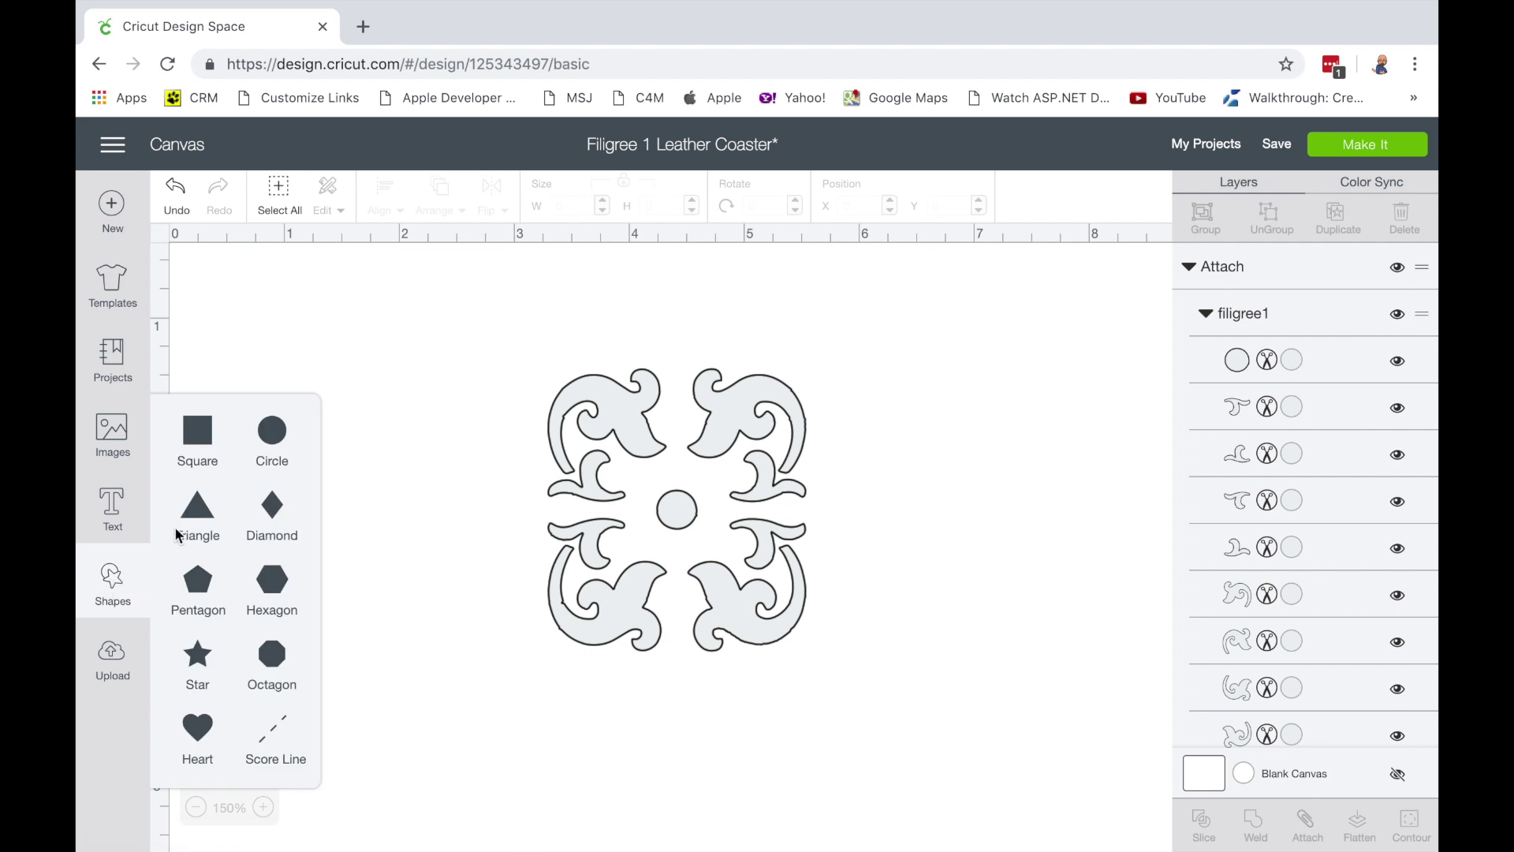
# - Add a circle shape, position it over the filigree design, and set its width to 3.25 inches
pyautogui.click(272, 433)
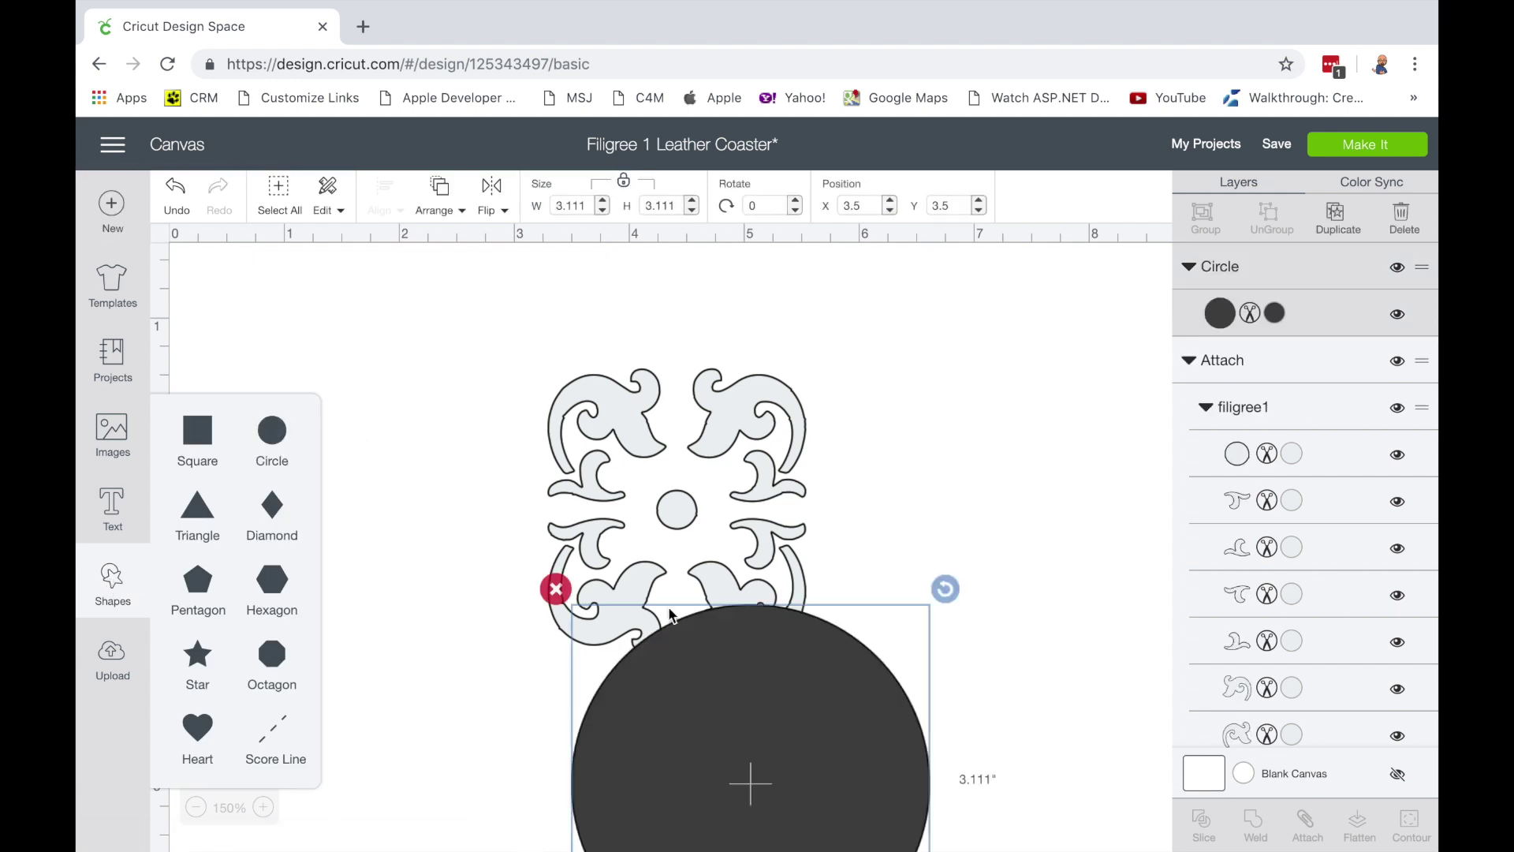
pyautogui.moveTo(717, 693); pyautogui.dragTo(643, 430)
pyautogui.doubleClick(570, 205)
pyautogui.write('3.25')
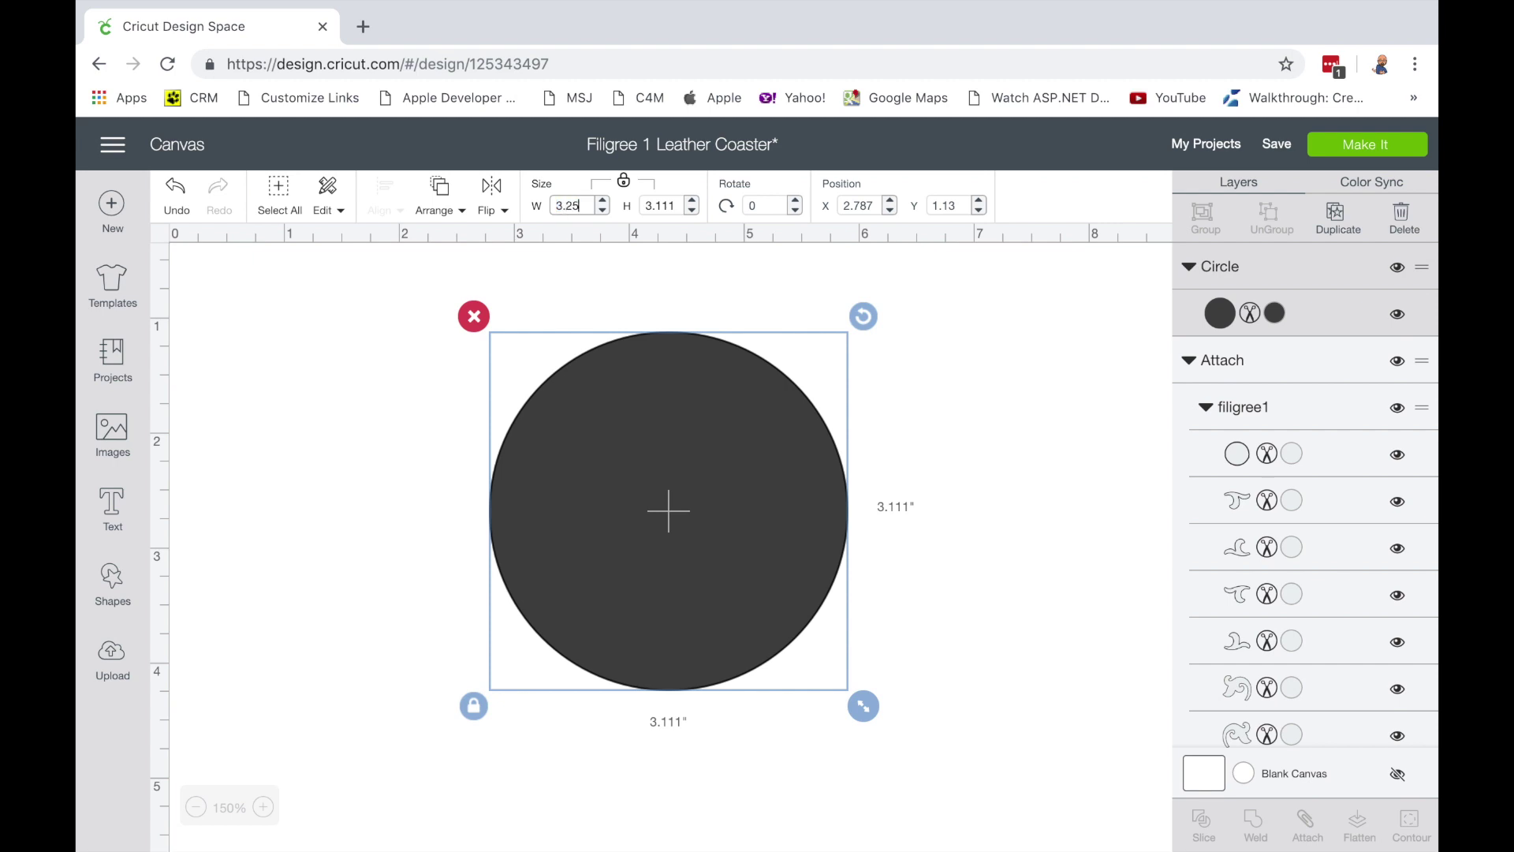
pyautogui.press('Tab')
pyautogui.moveTo(686, 449); pyautogui.dragTo(647, 436)
pyautogui.click(351, 283)
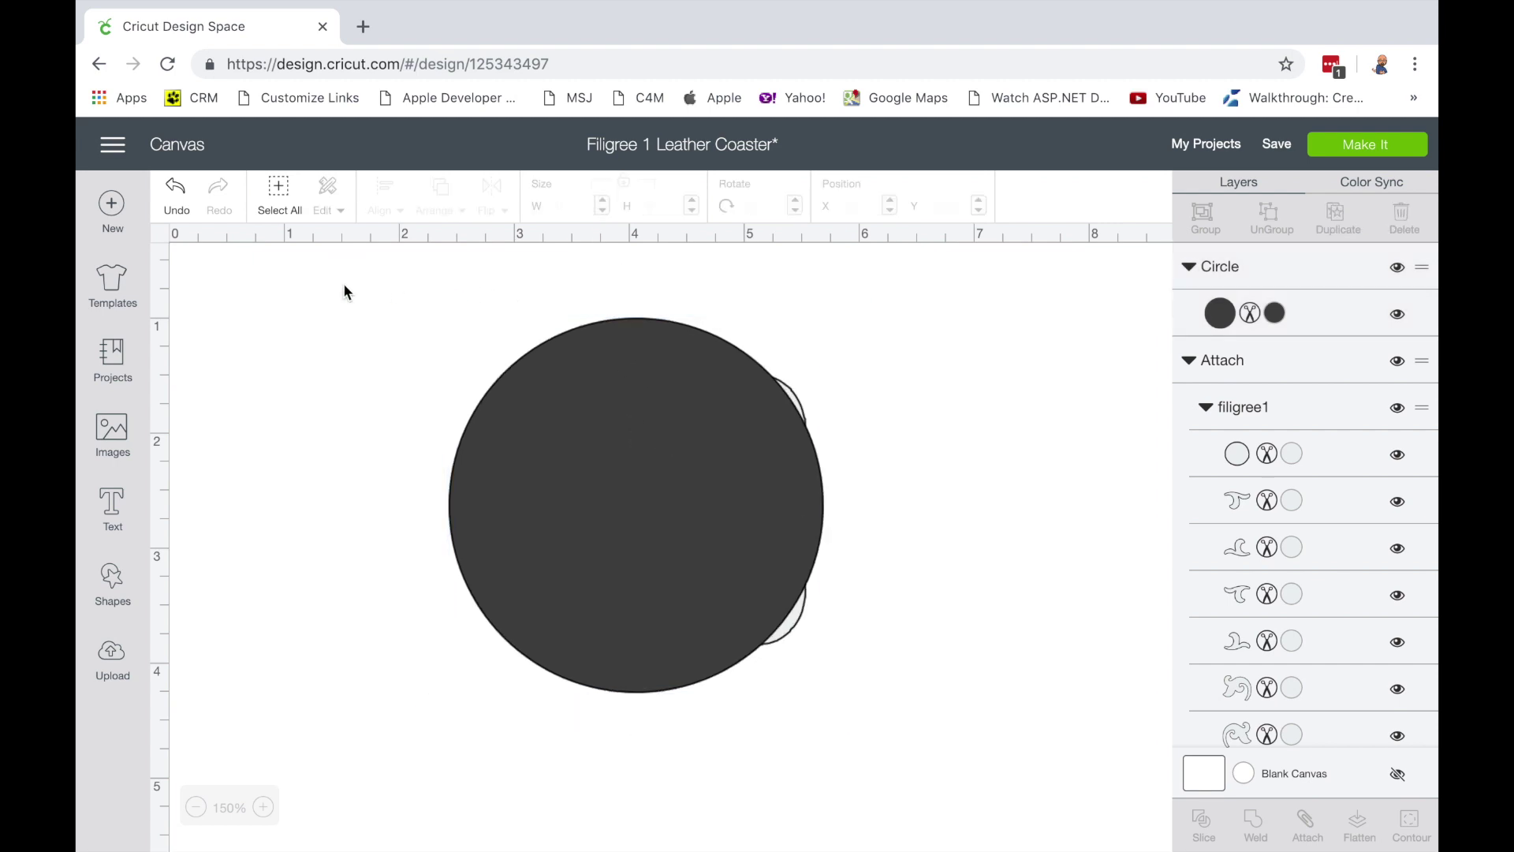
# - Select both the circle and the filigree design and align them with Center
pyautogui.moveTo(341, 282); pyautogui.dragTo(984, 676)
pyautogui.click(284, 214)
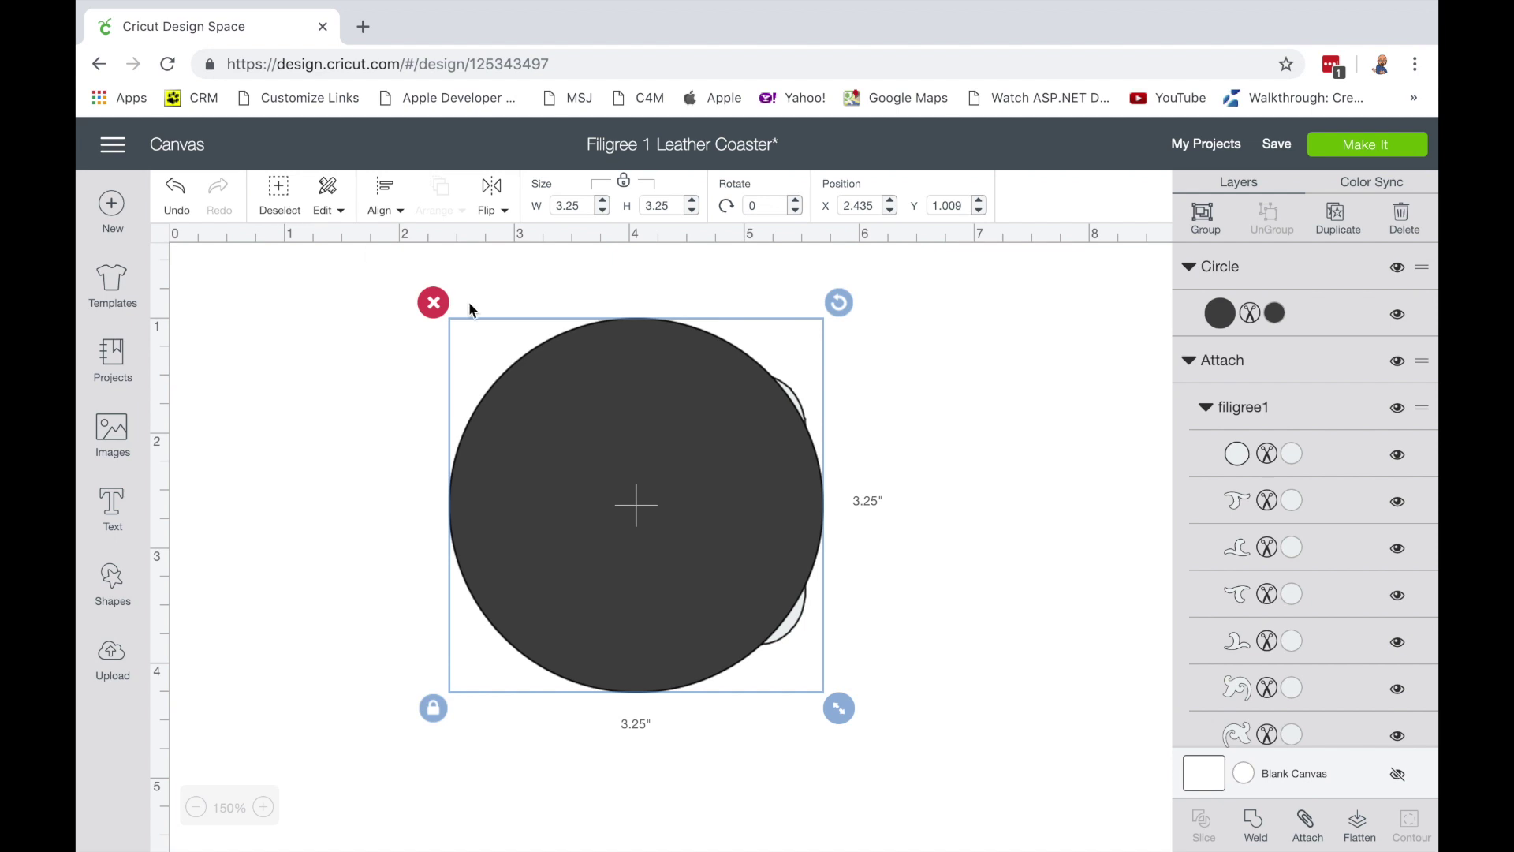
pyautogui.click(384, 211)
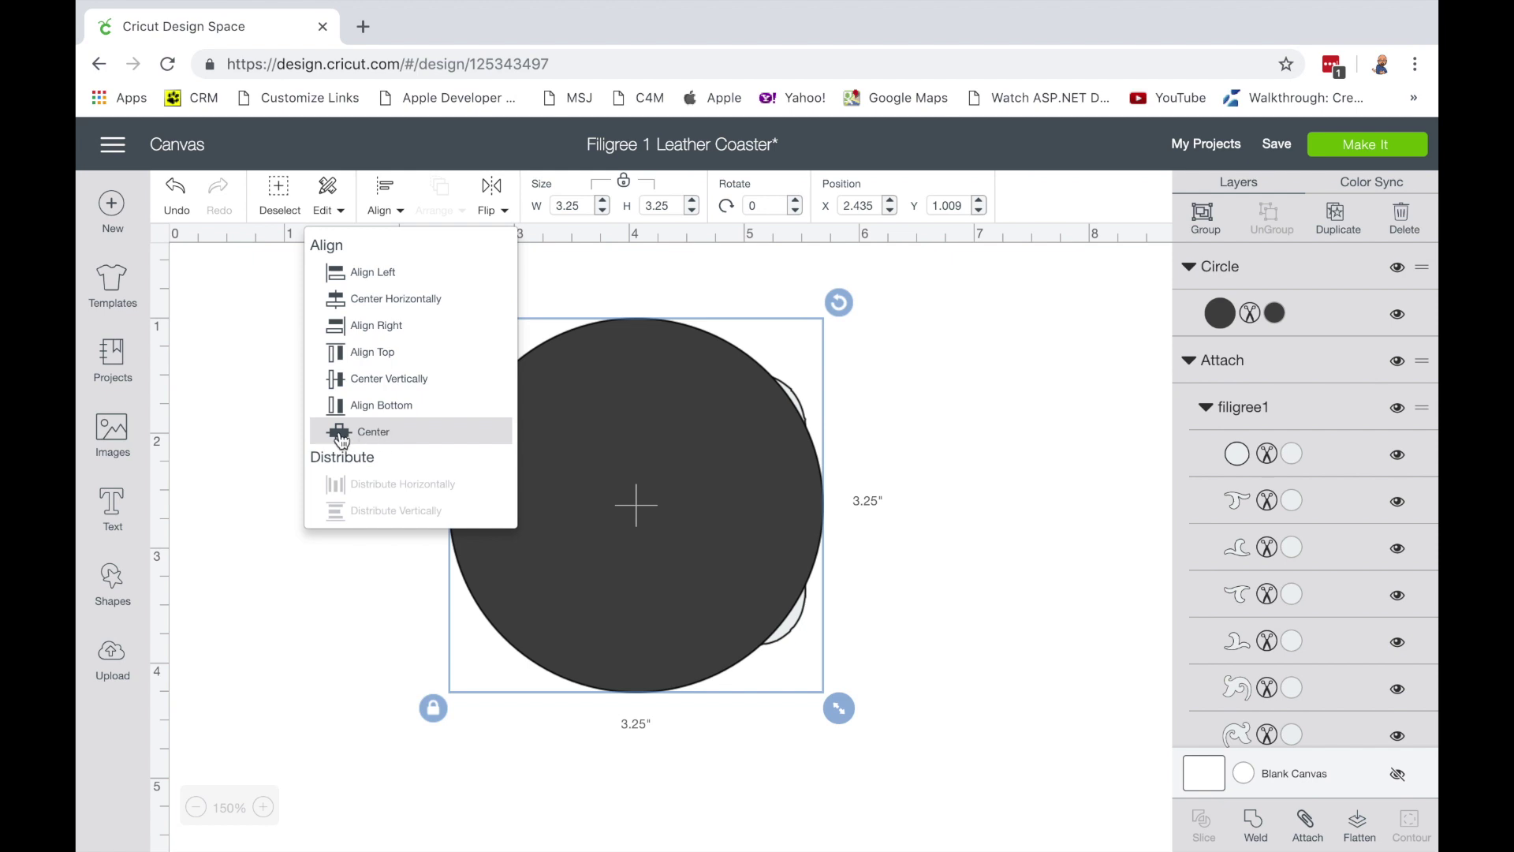
pyautogui.click(380, 438)
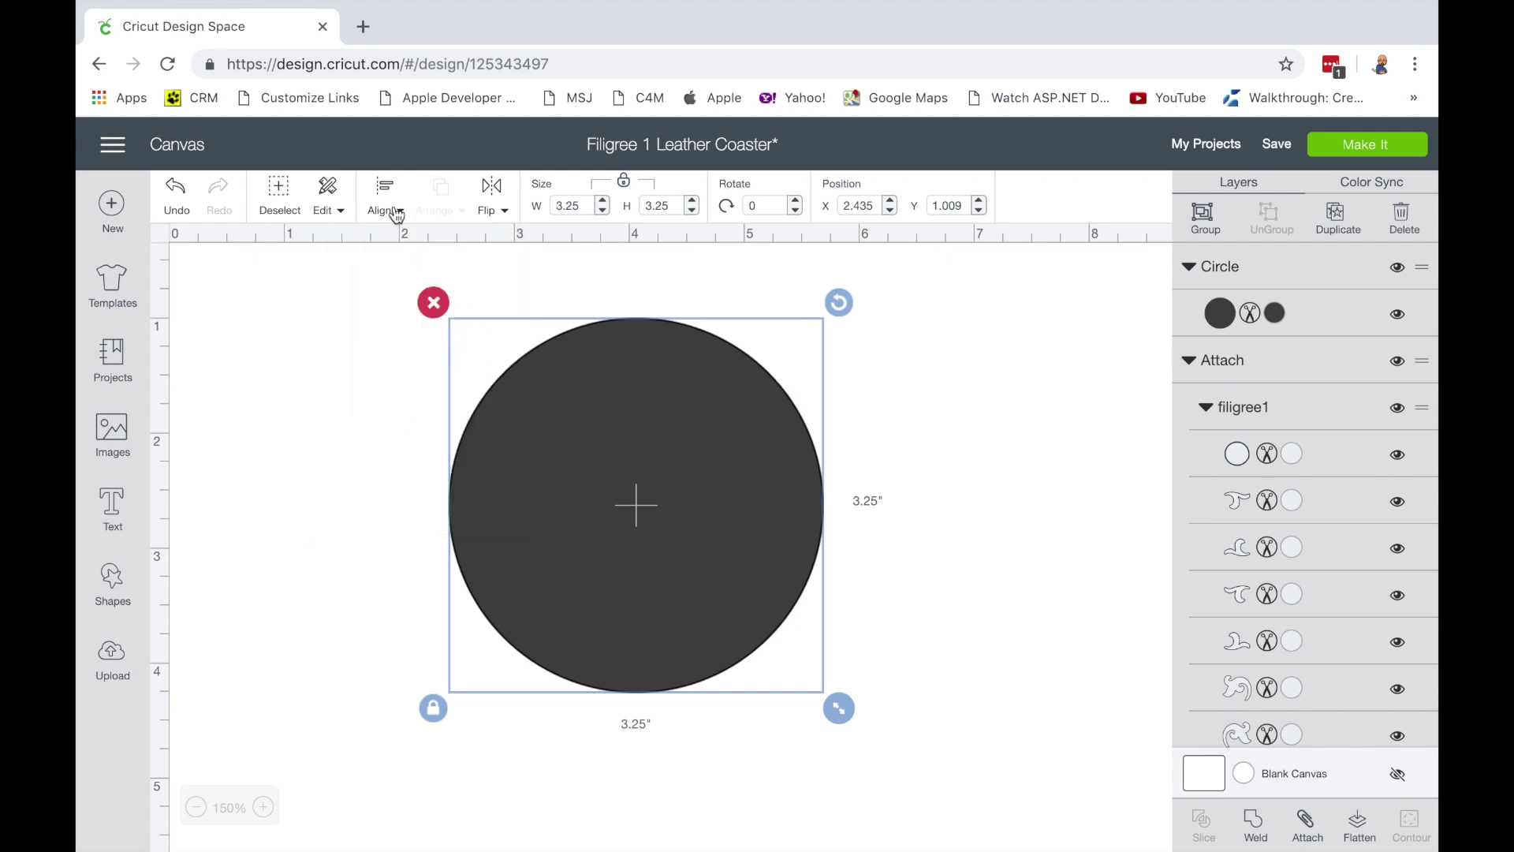
pyautogui.click(312, 399)
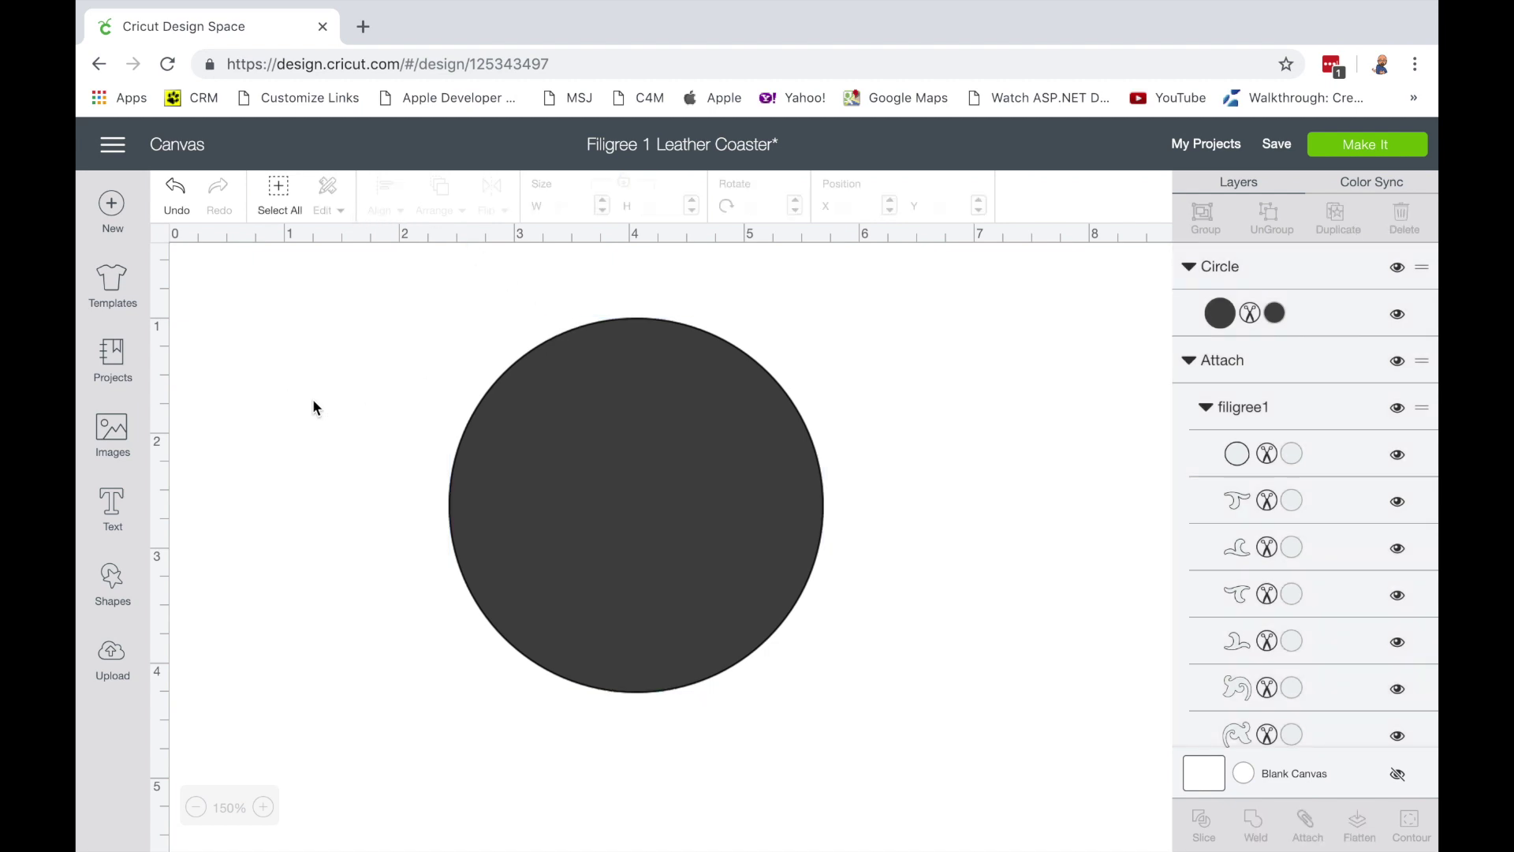
# - Send the circle to the back to check how the filigree fits on it, and delete the circle
pyautogui.click(591, 432)
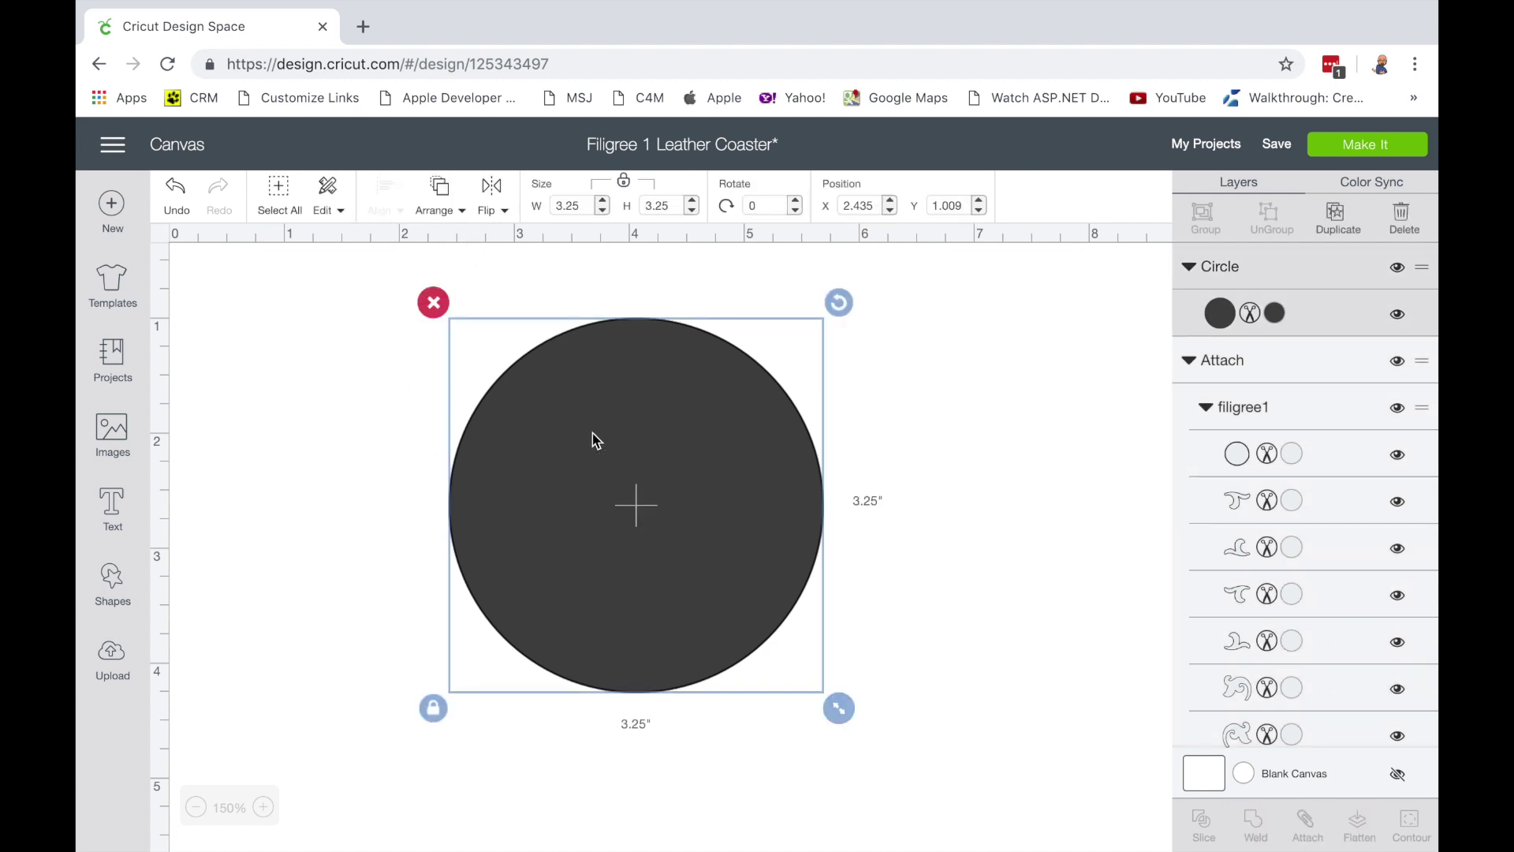
pyautogui.click(458, 215)
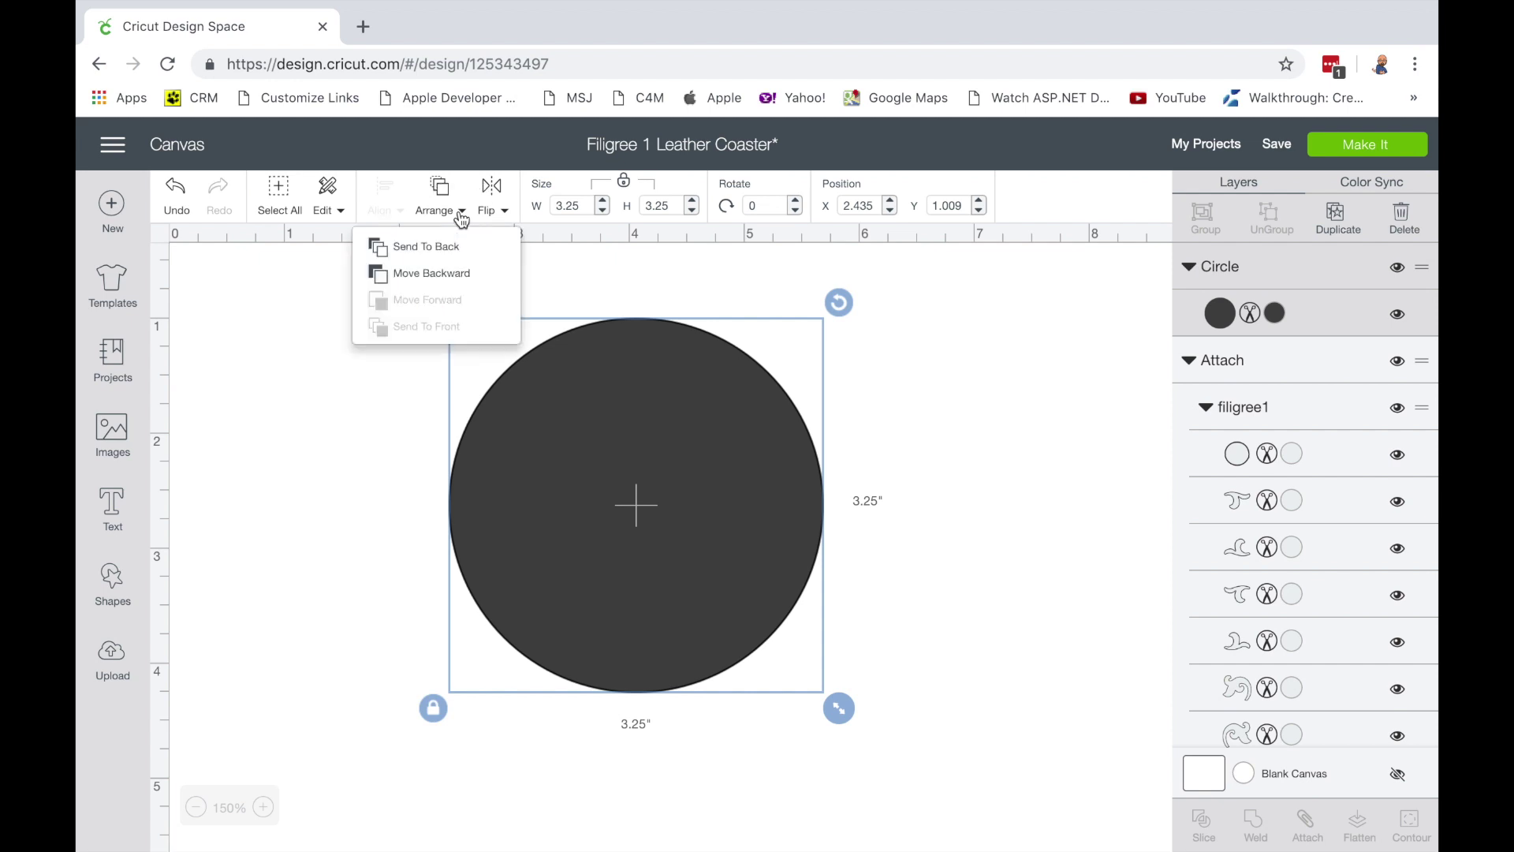
pyautogui.click(456, 246)
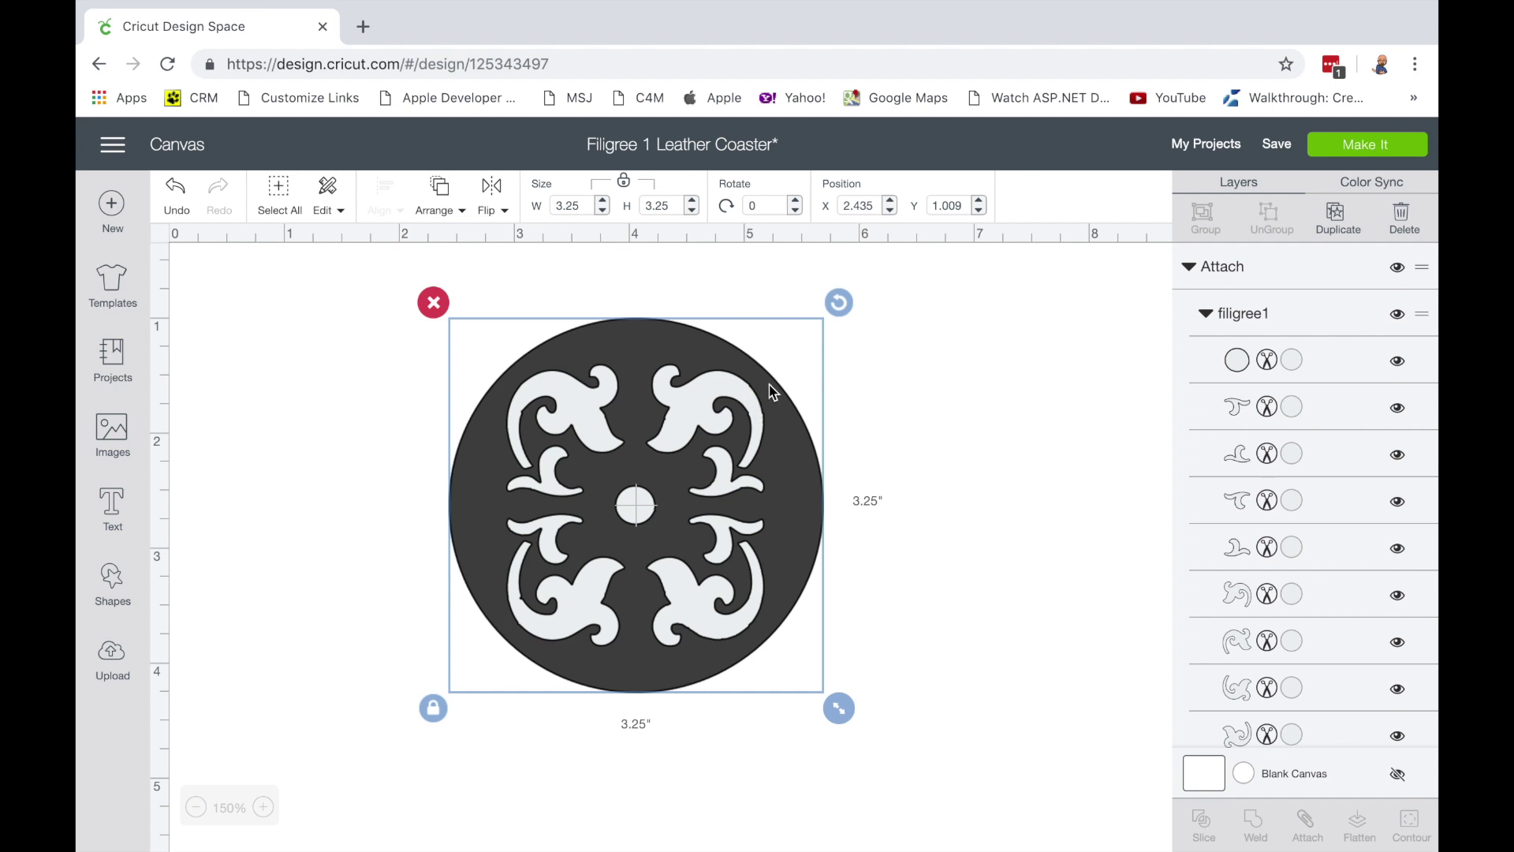
pyautogui.click(927, 550)
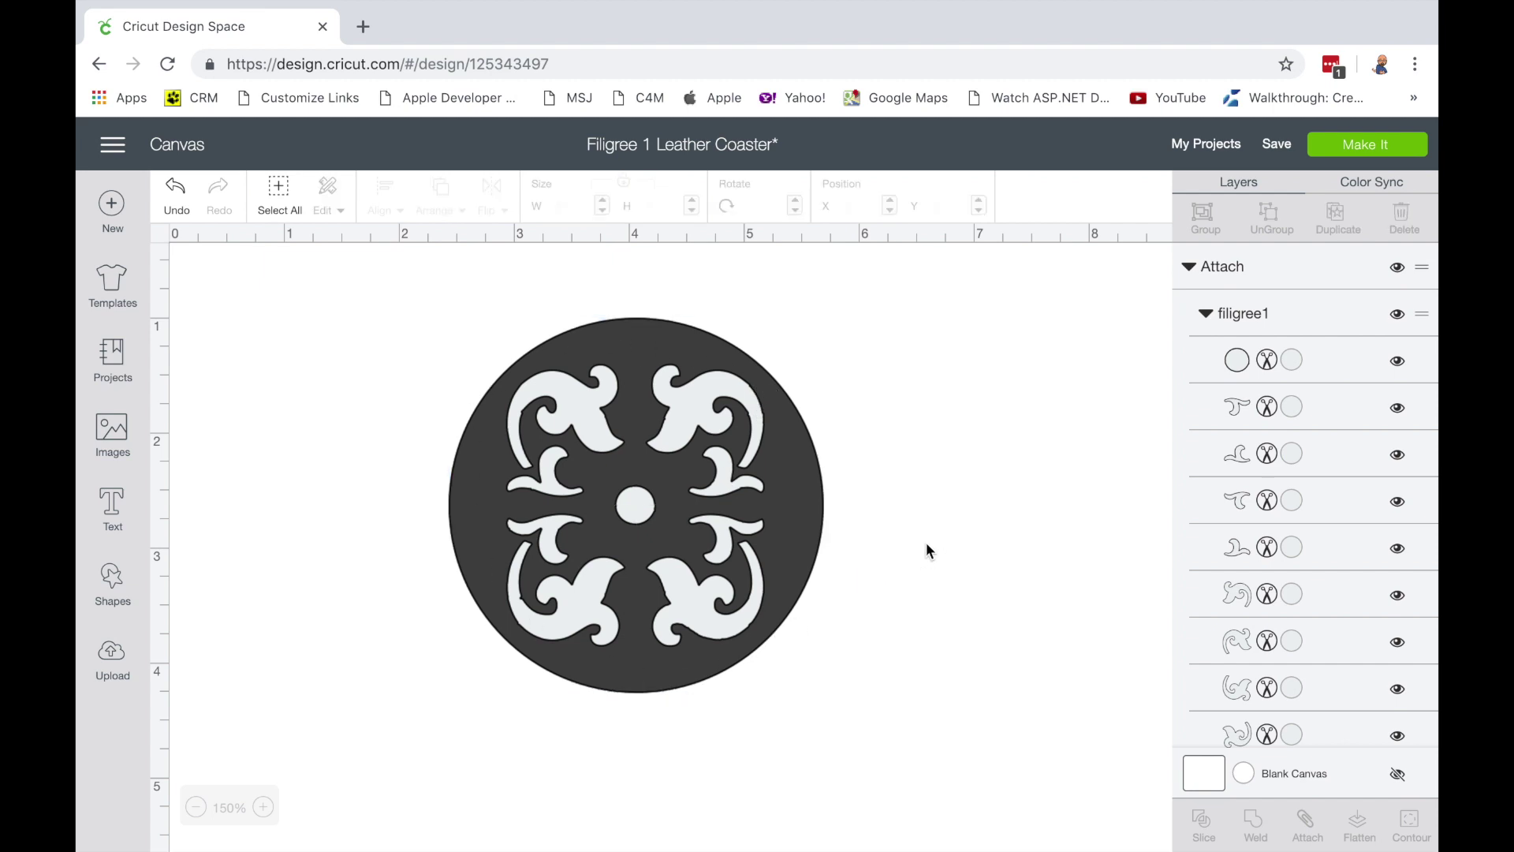
pyautogui.click(800, 489)
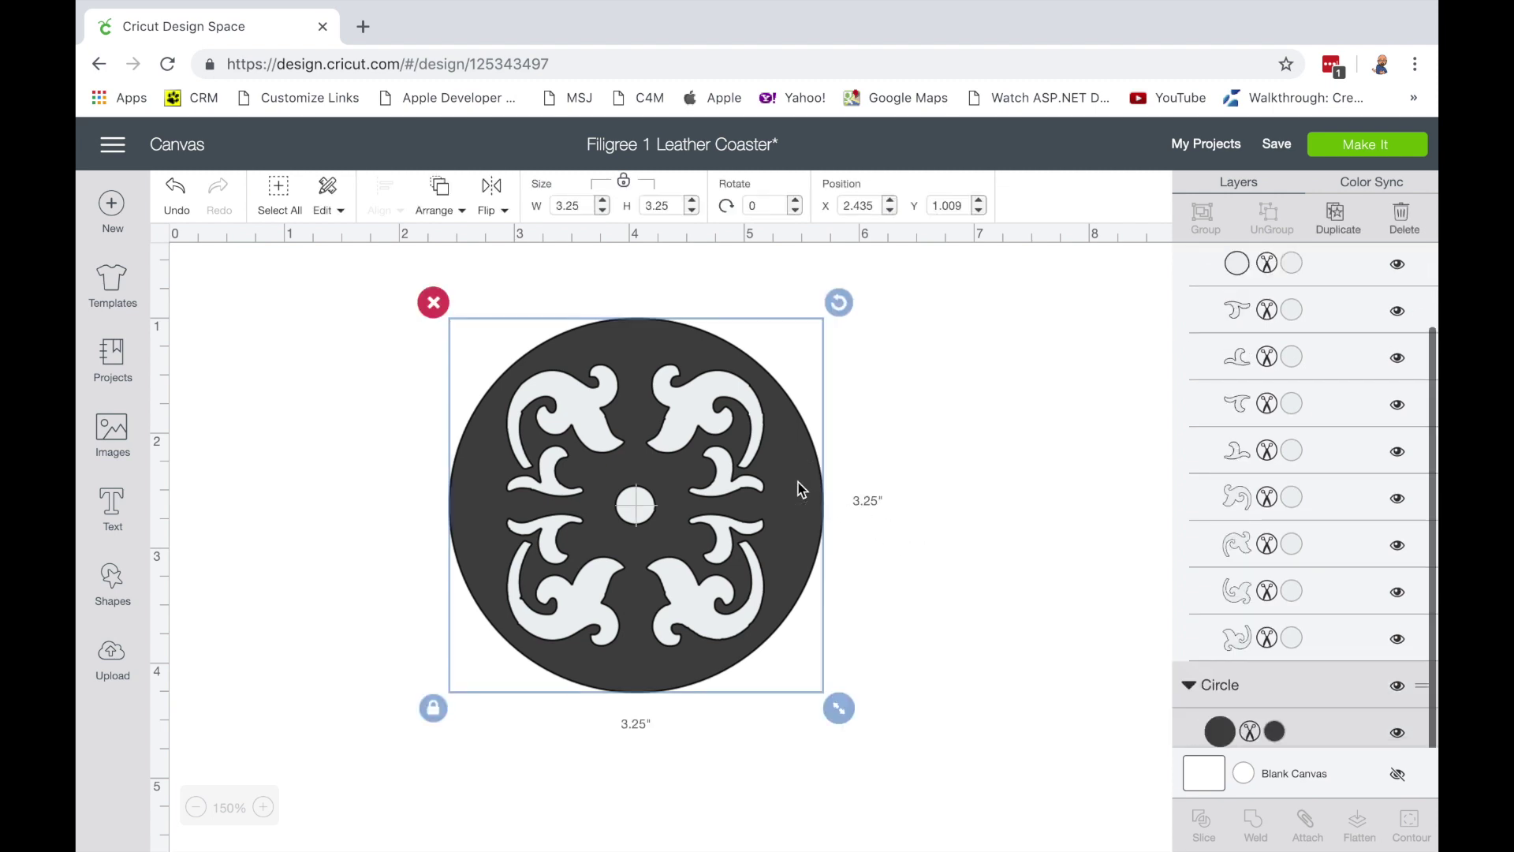
pyautogui.press('Delete')
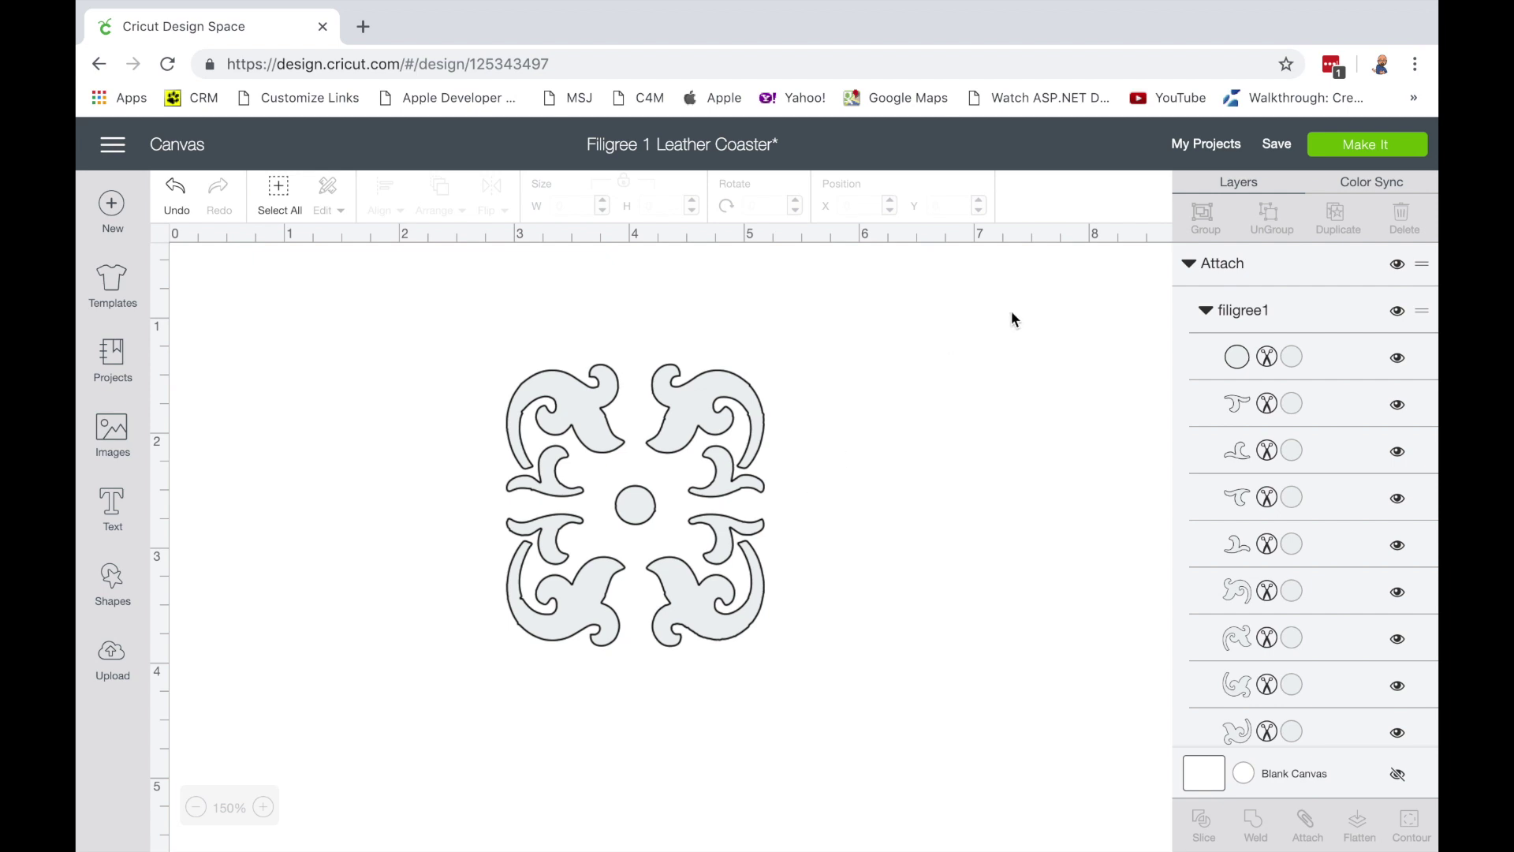
# - Prepare the project for cutting with the filigree placed about 5 inches across and 0.5 inch down the mat
pyautogui.click(1366, 146)
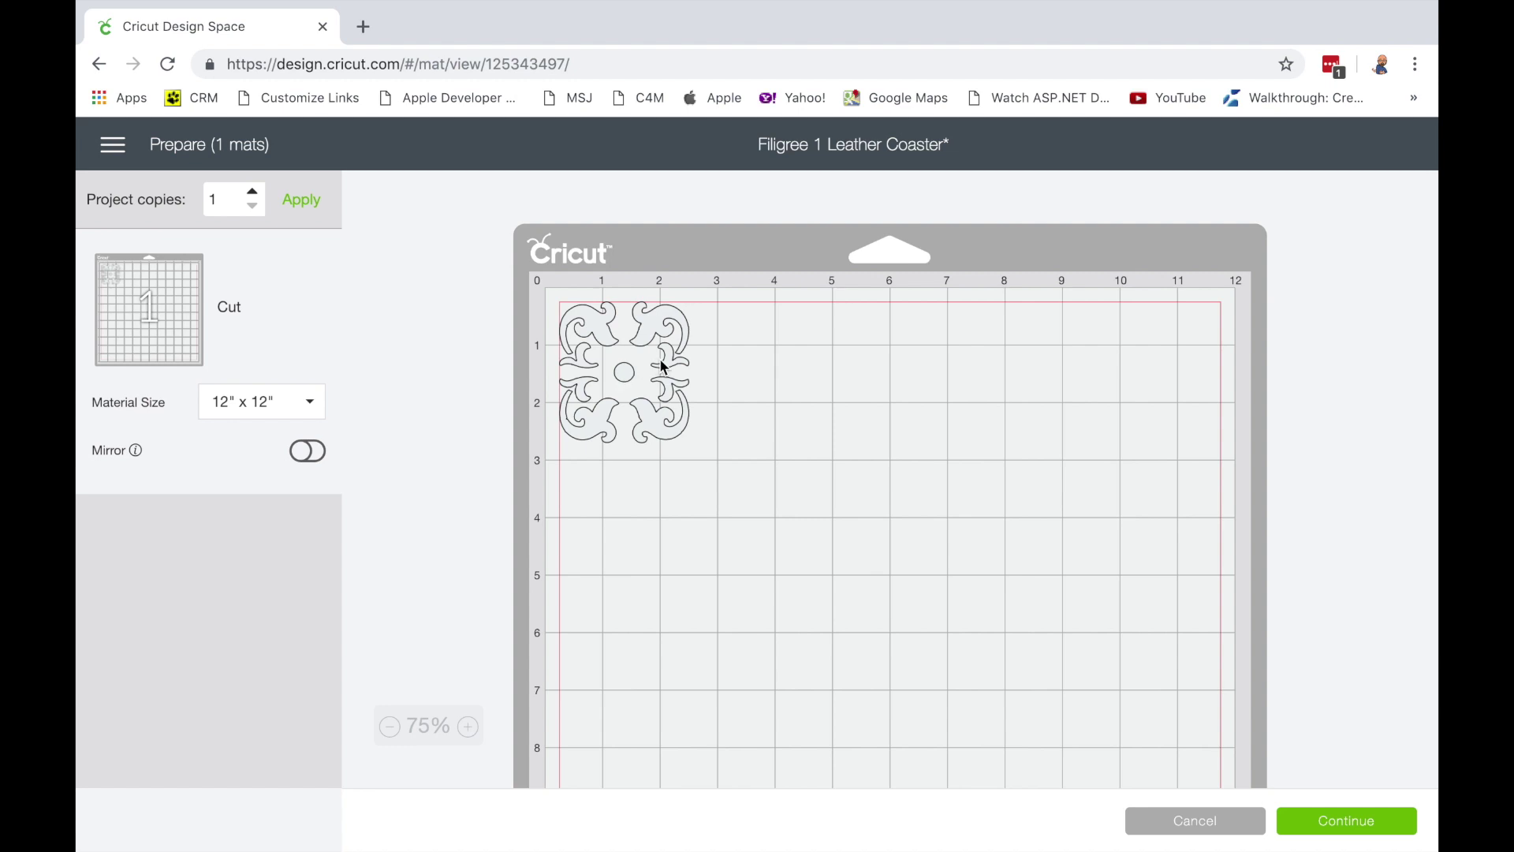
pyautogui.moveTo(655, 328); pyautogui.dragTo(929, 347)
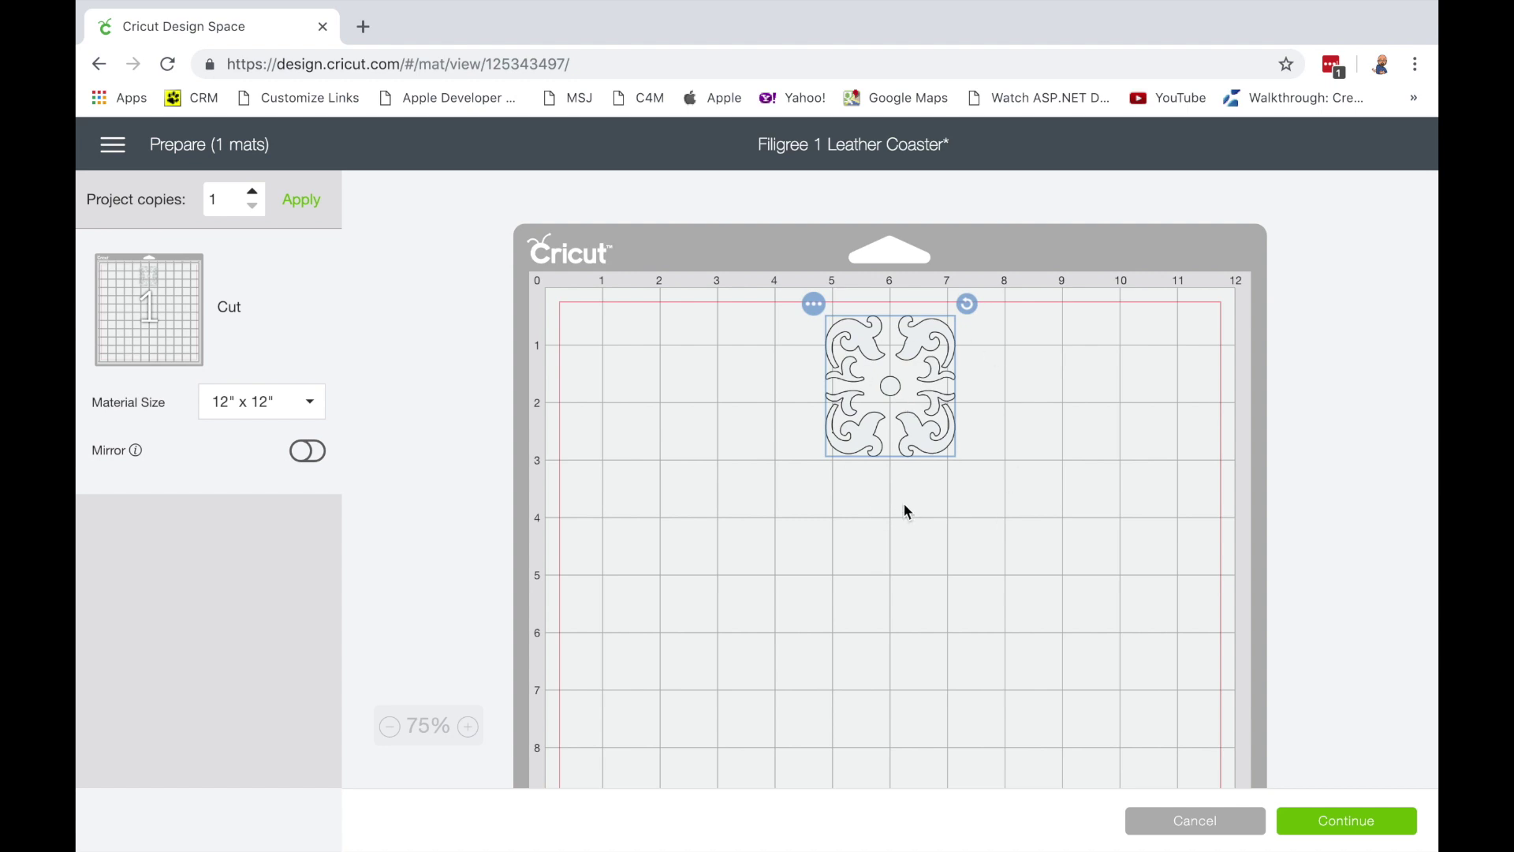
pyautogui.click(1346, 822)
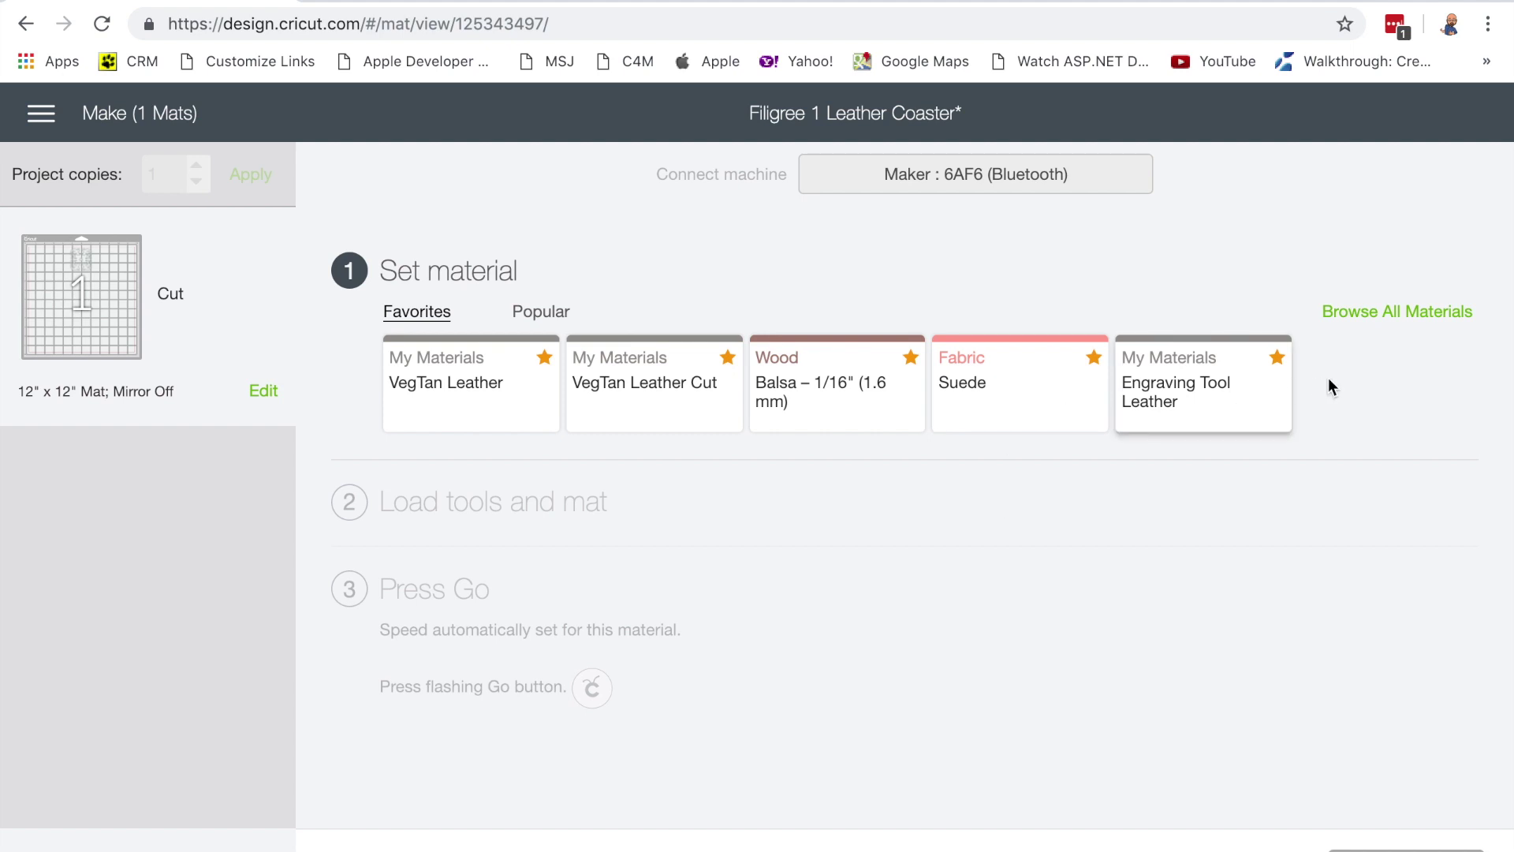
# - Open the custom materials list and save a new material named ENGRAVING LEATHER
pyautogui.click(1358, 316)
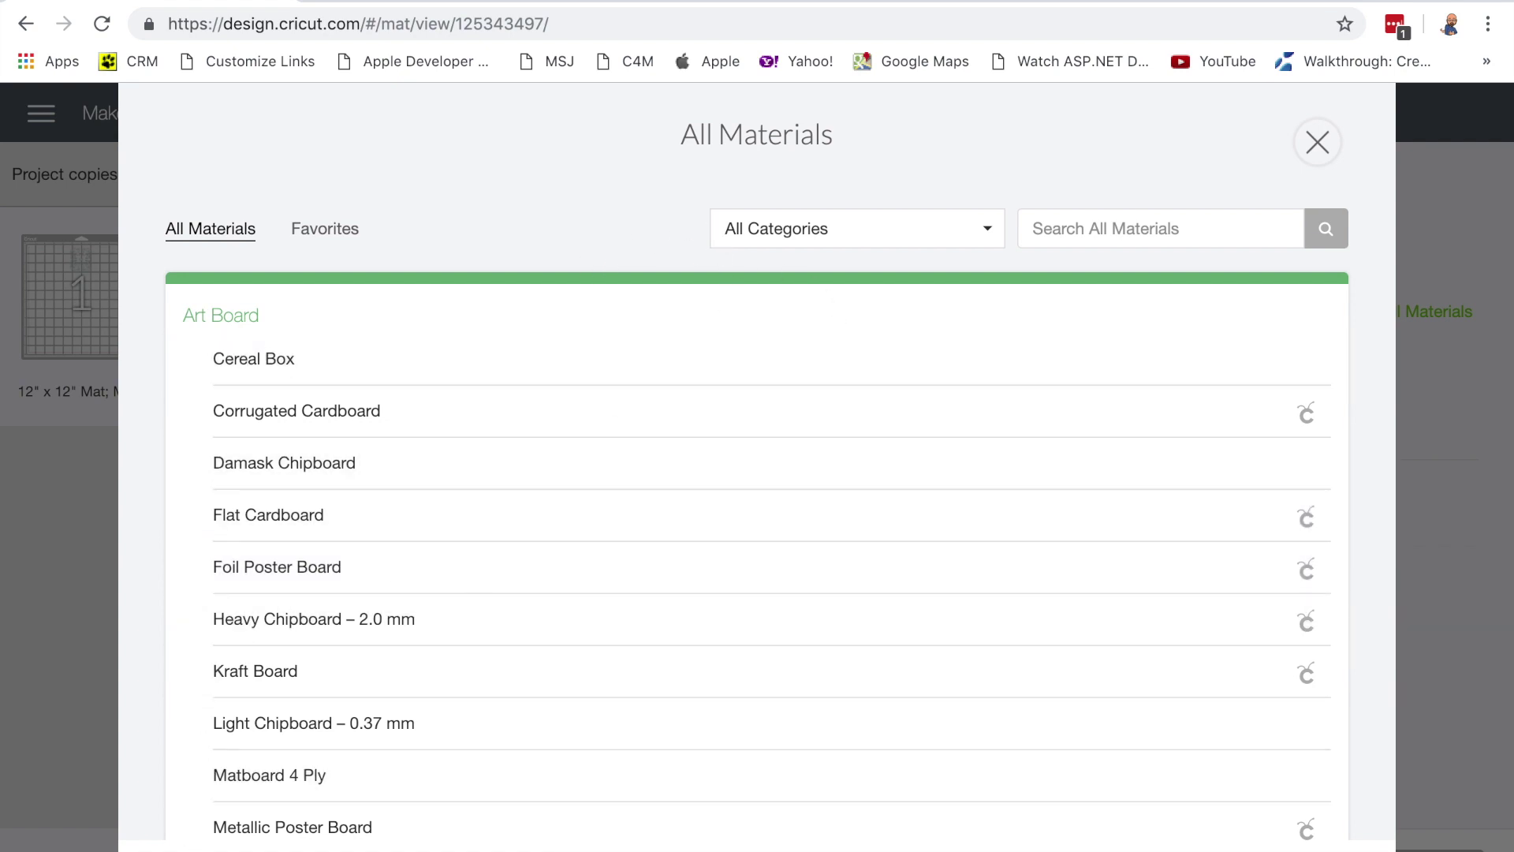
pyautogui.click(186, 842)
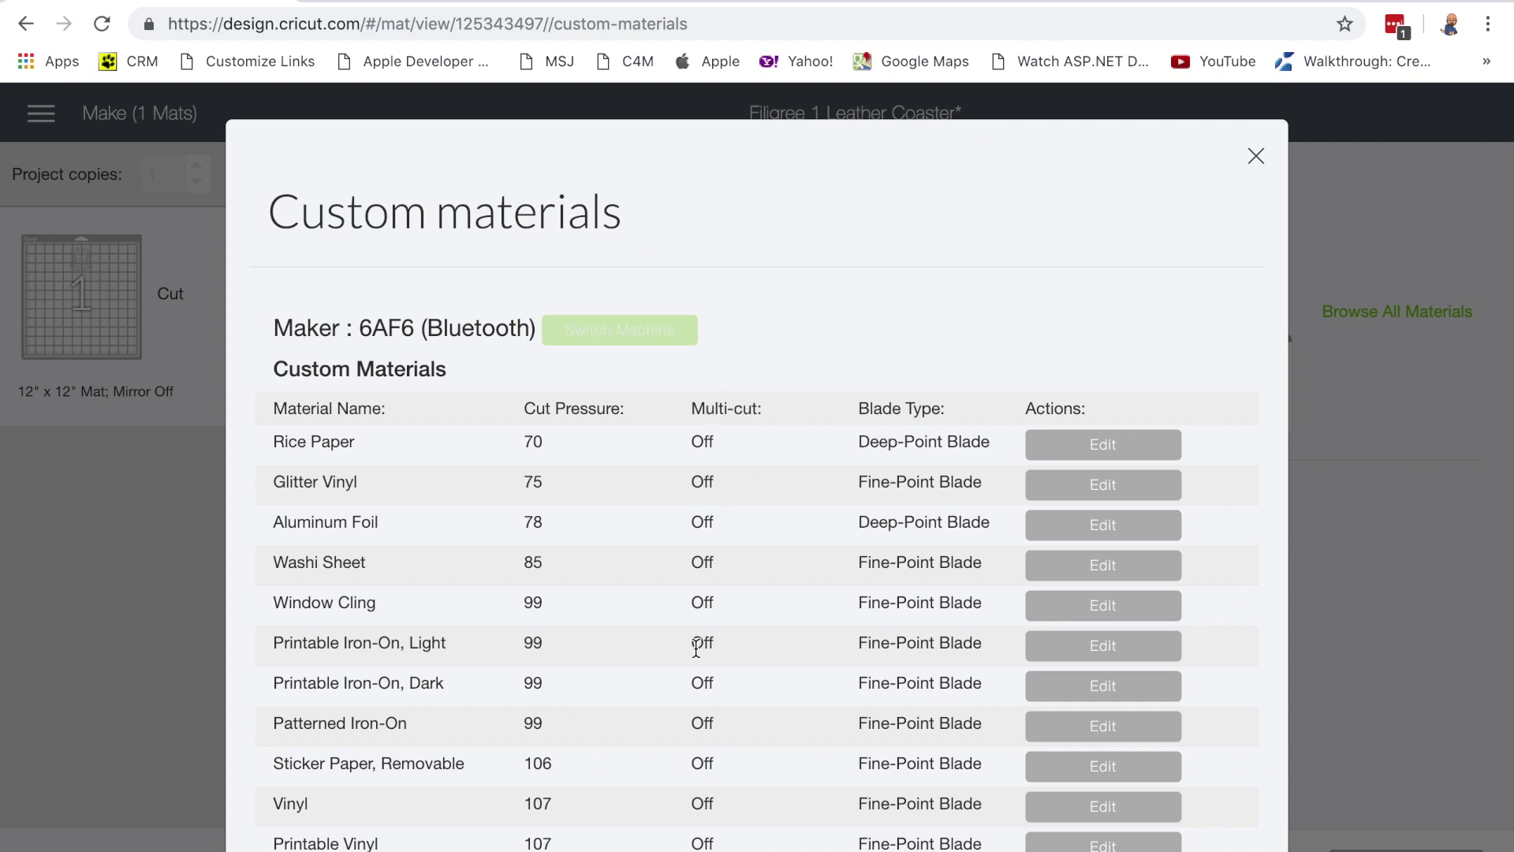
pyautogui.scroll(-3, 696, 646)
pyautogui.scroll(-3, 697, 647)
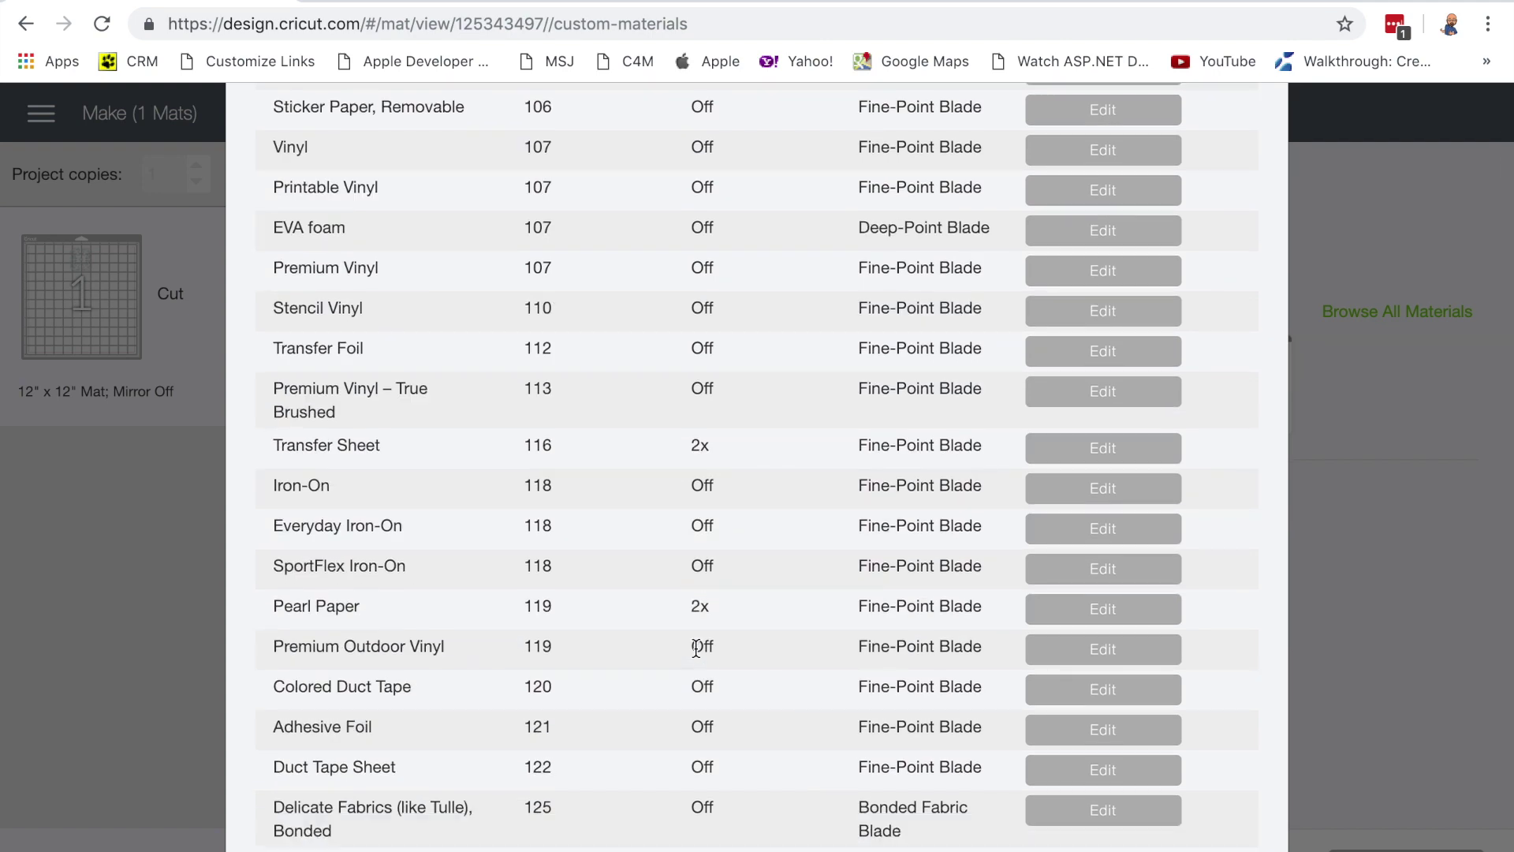
pyautogui.scroll(-20, 696, 647)
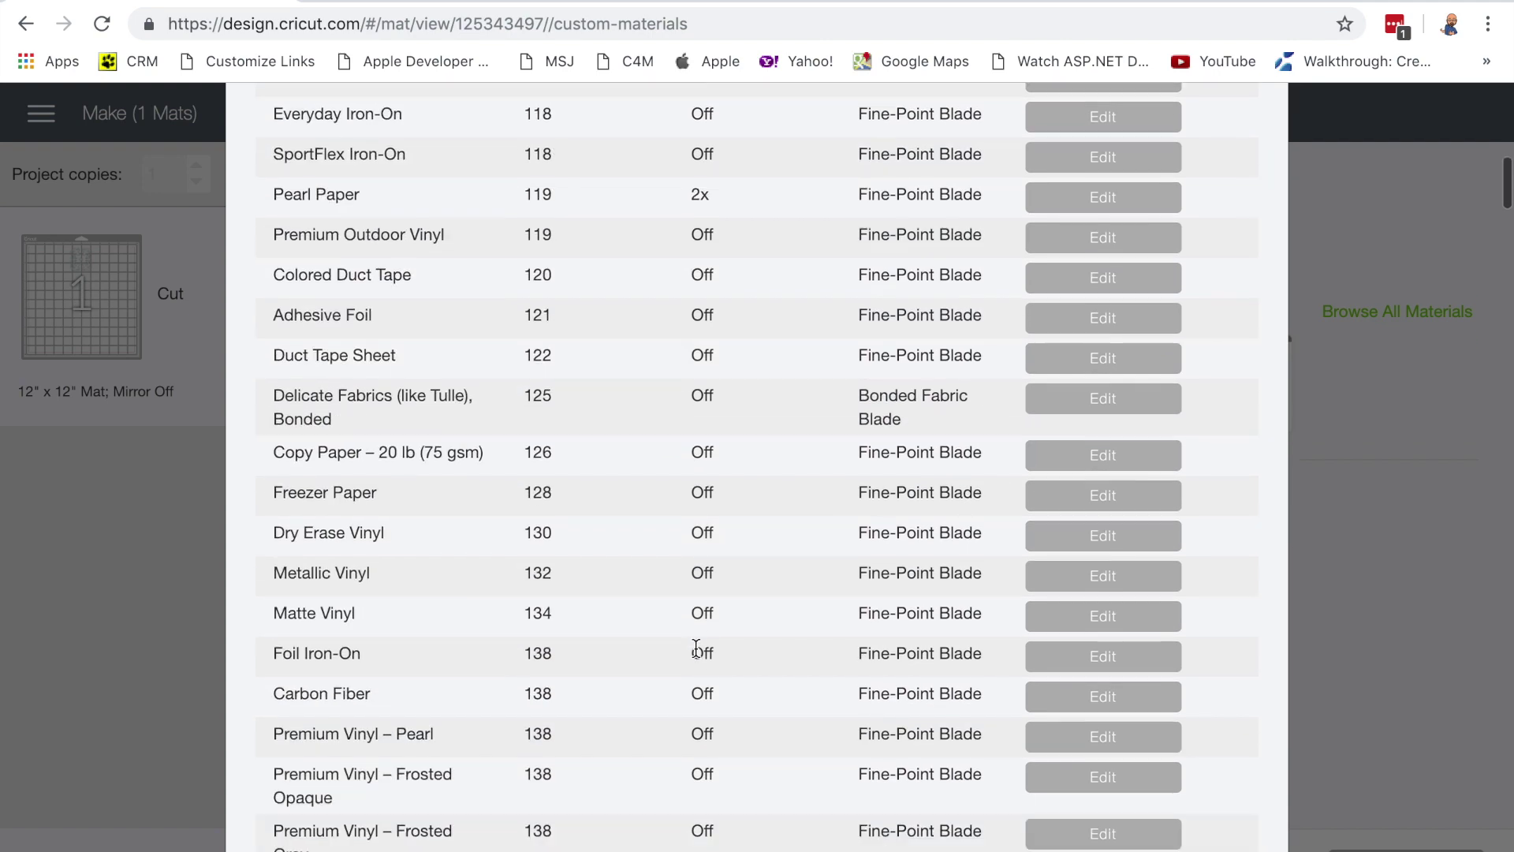
pyautogui.scroll(-20, 696, 647)
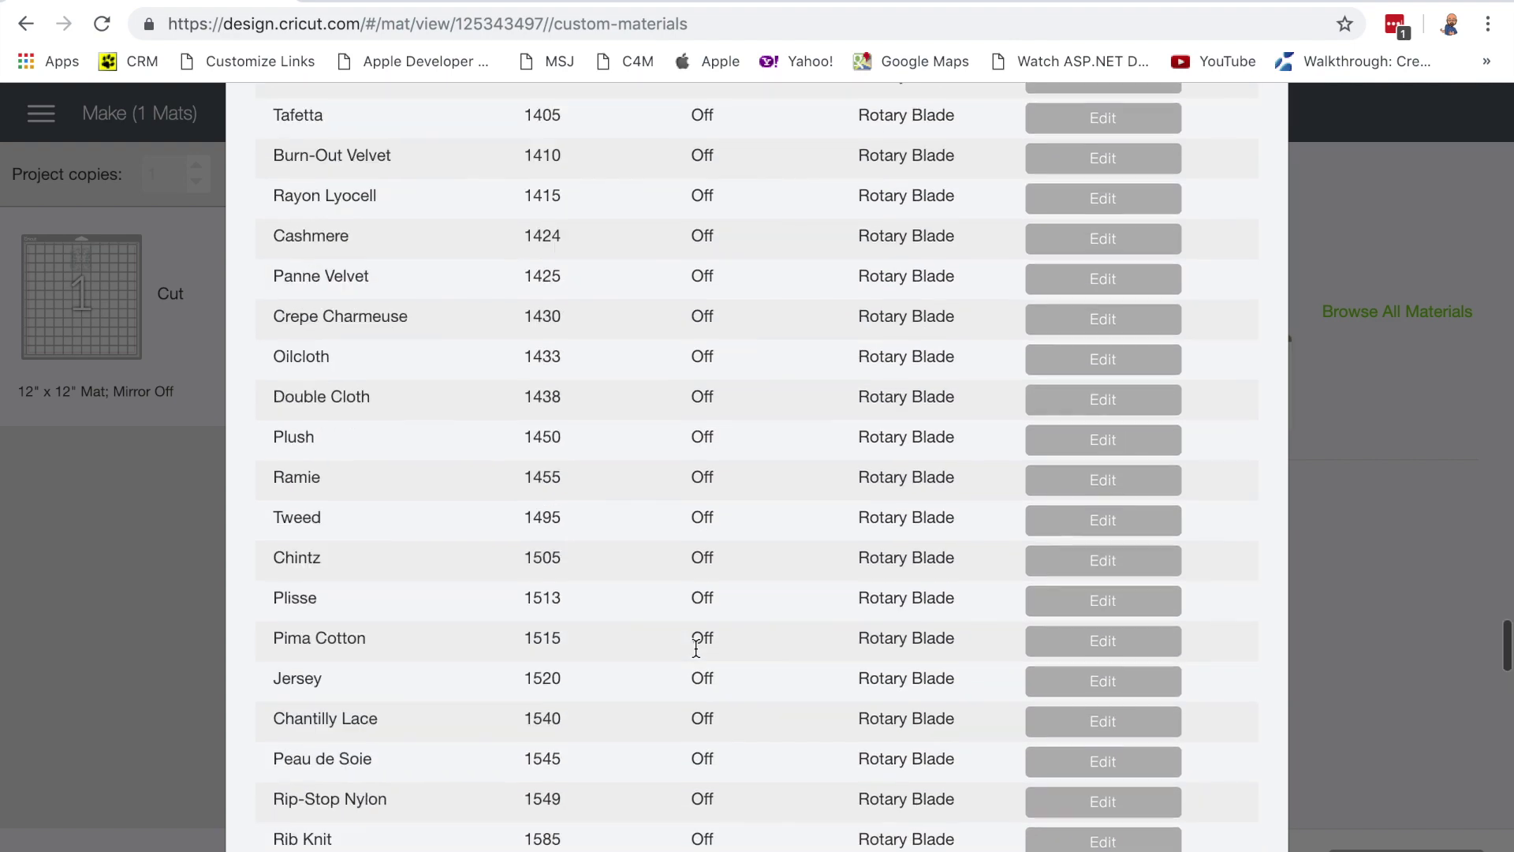
pyautogui.click(348, 699)
pyautogui.click(362, 798)
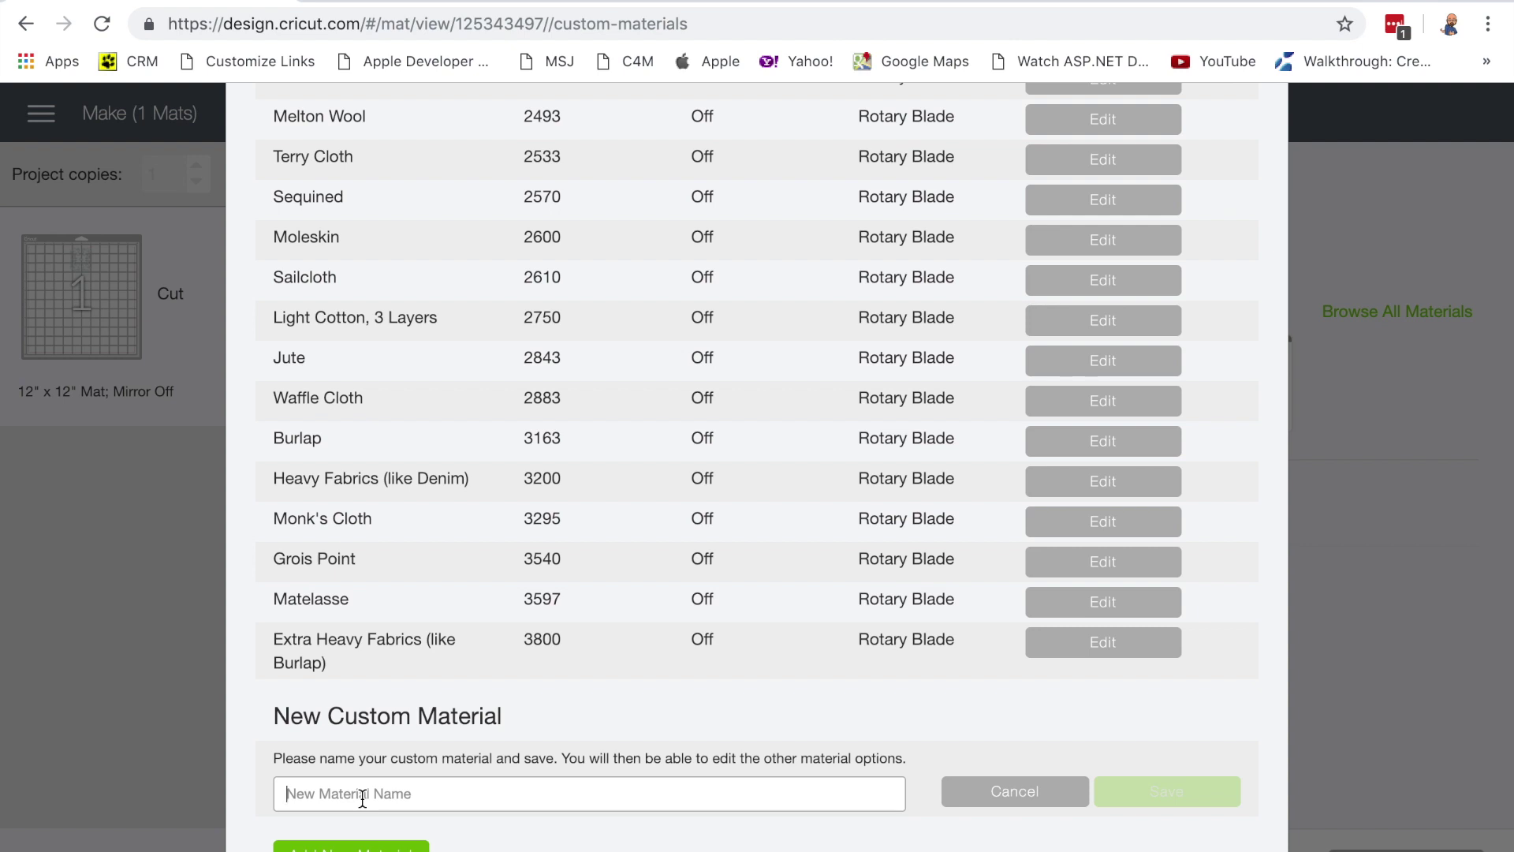
pyautogui.write('ENGRAVING')
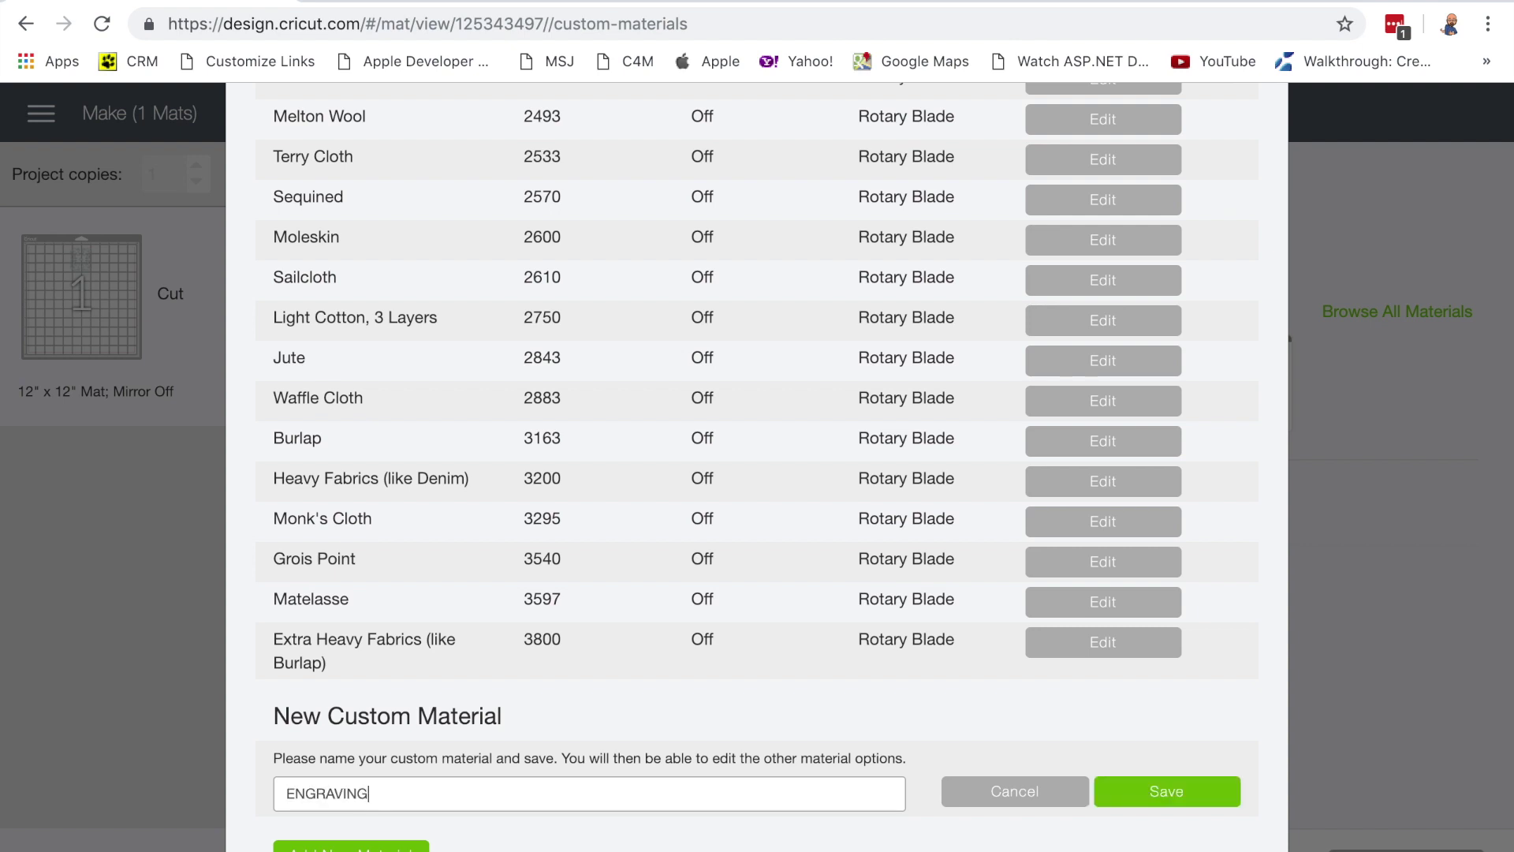
pyautogui.write(' LEATHER')
pyautogui.click(1181, 791)
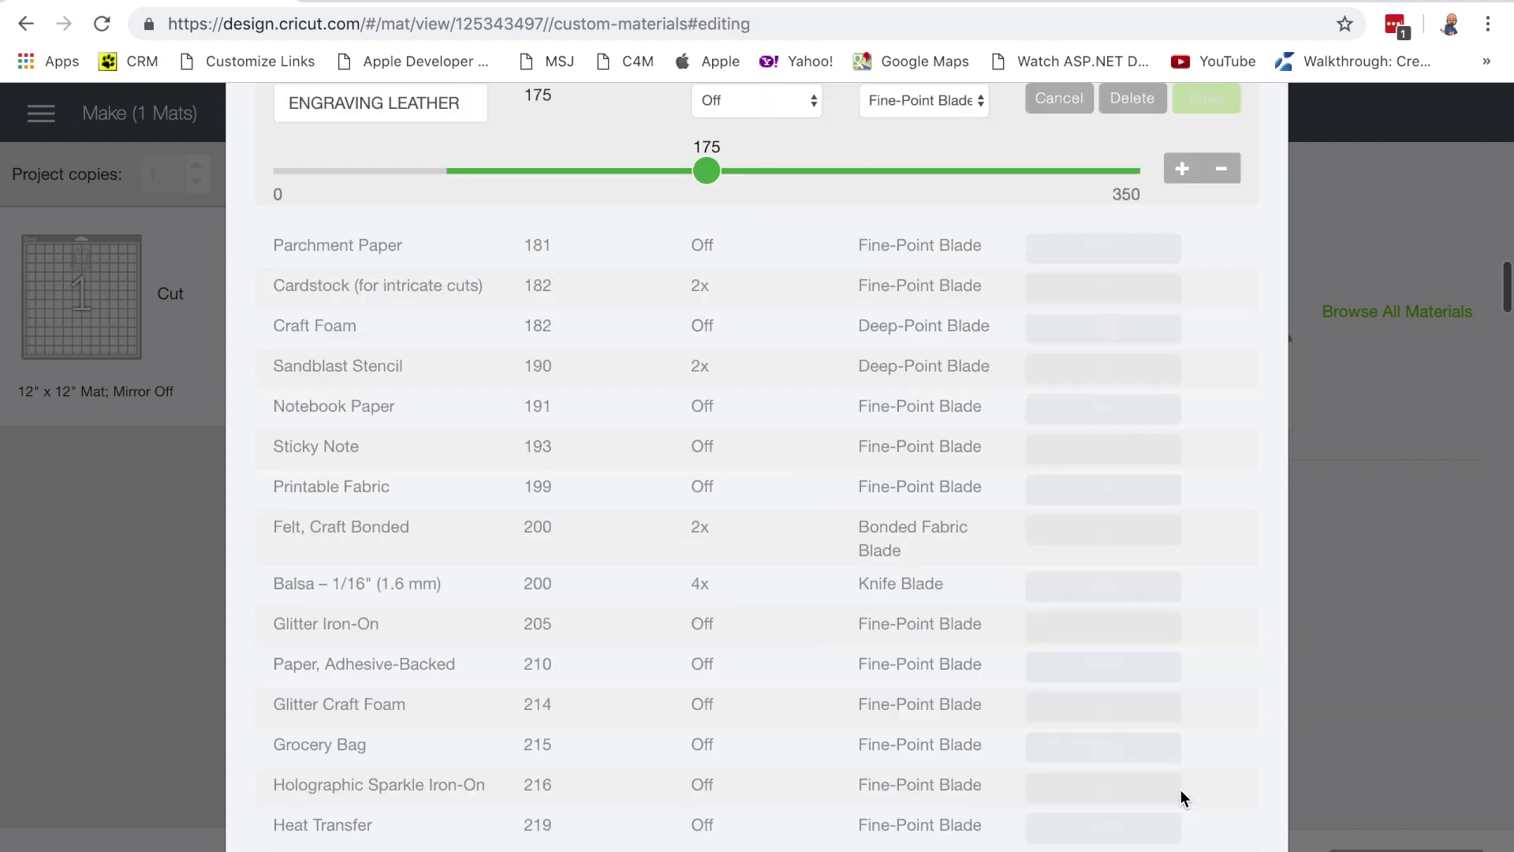
# - Check the blade types offered for the ENGRAVING LEATHER material and choose Fine-Point Blade
pyautogui.scroll(3, 949, 426)
pyautogui.scroll(2, 949, 426)
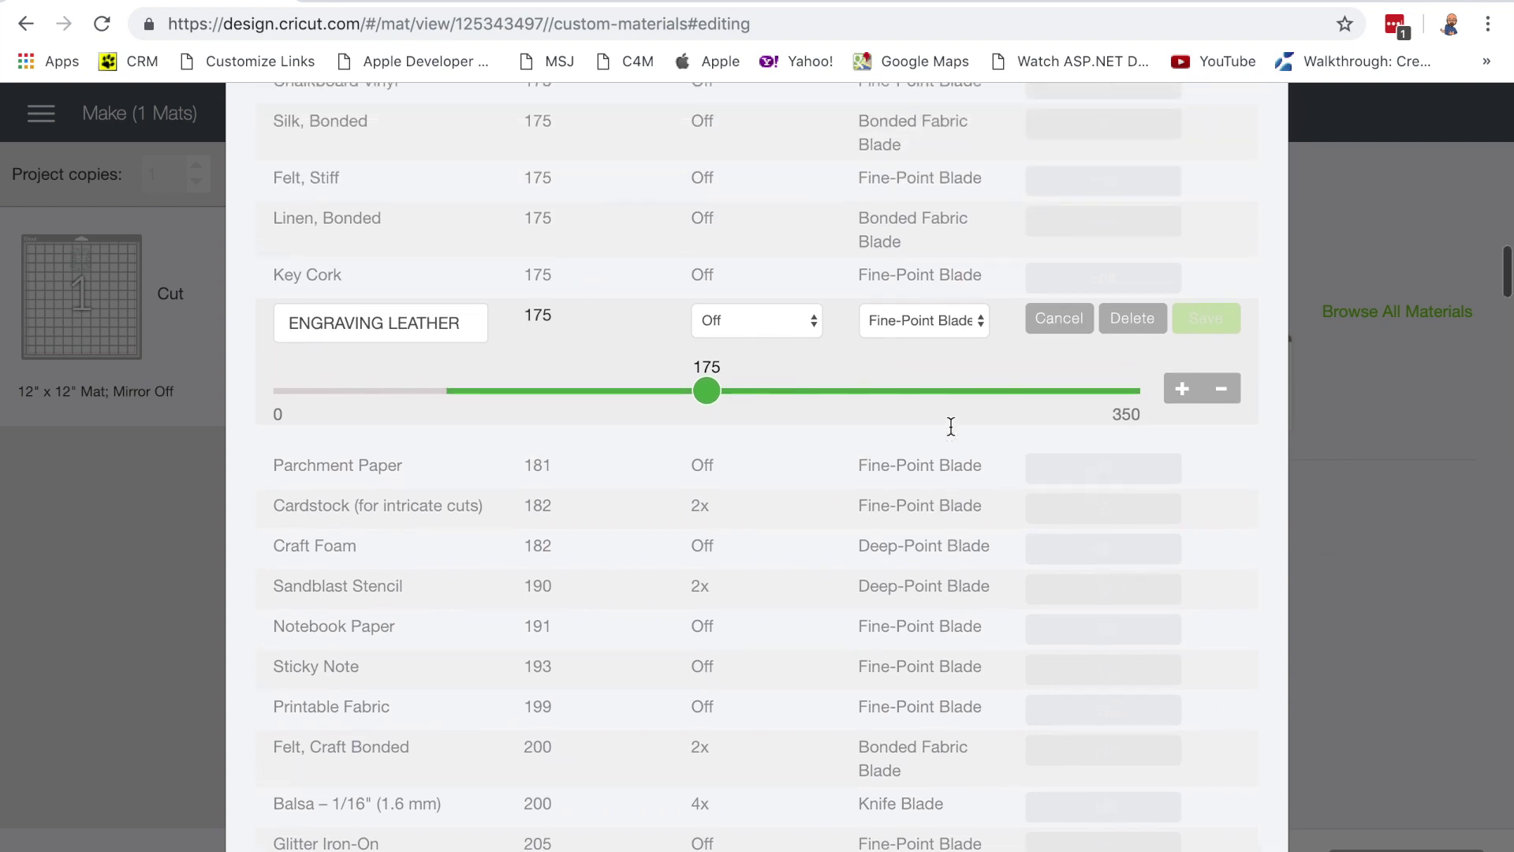
pyautogui.click(976, 321)
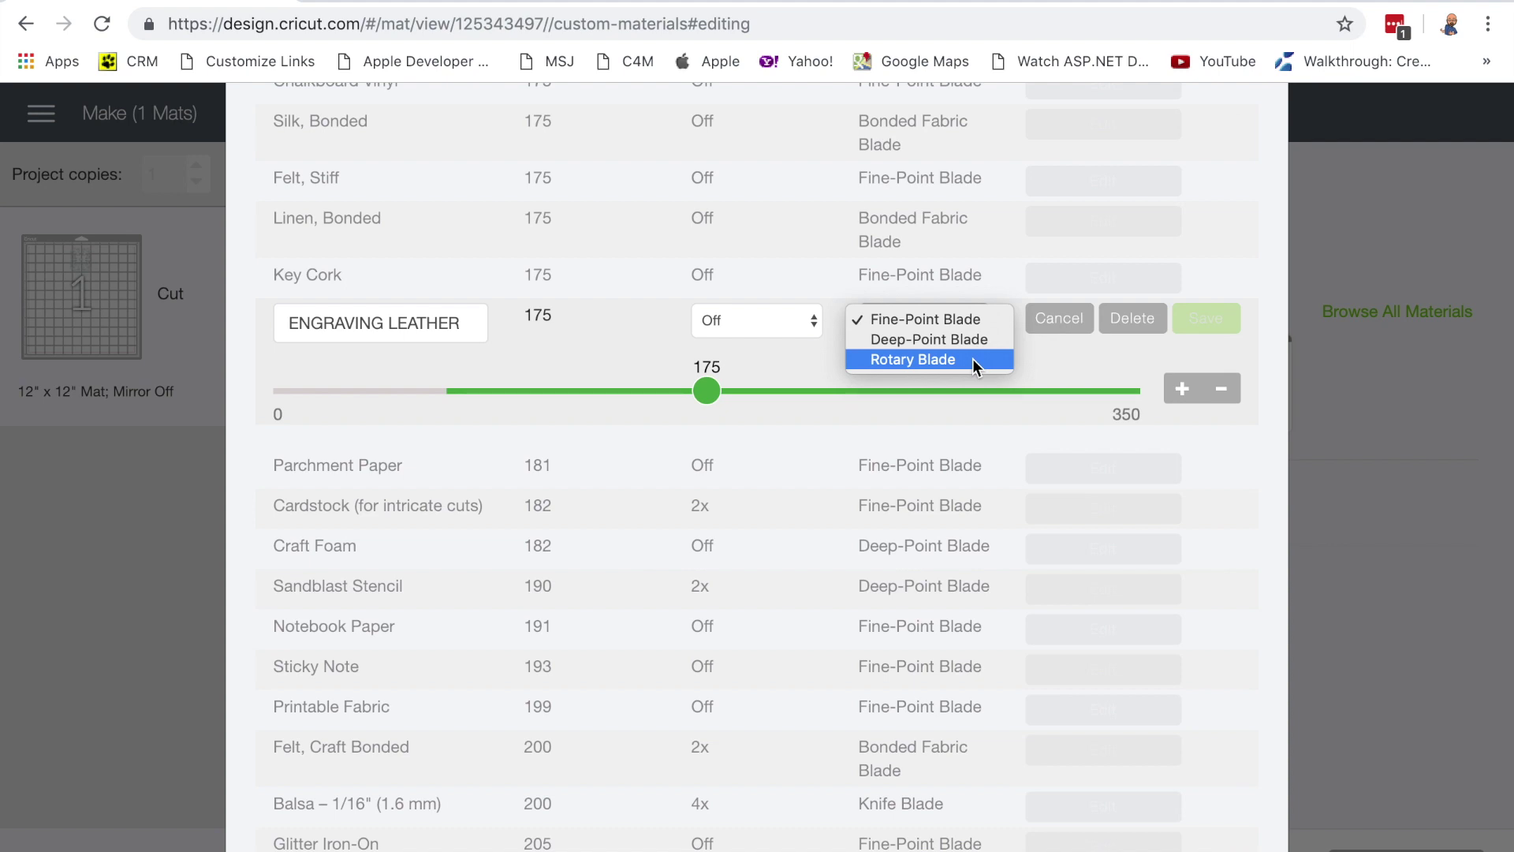
pyautogui.click(934, 323)
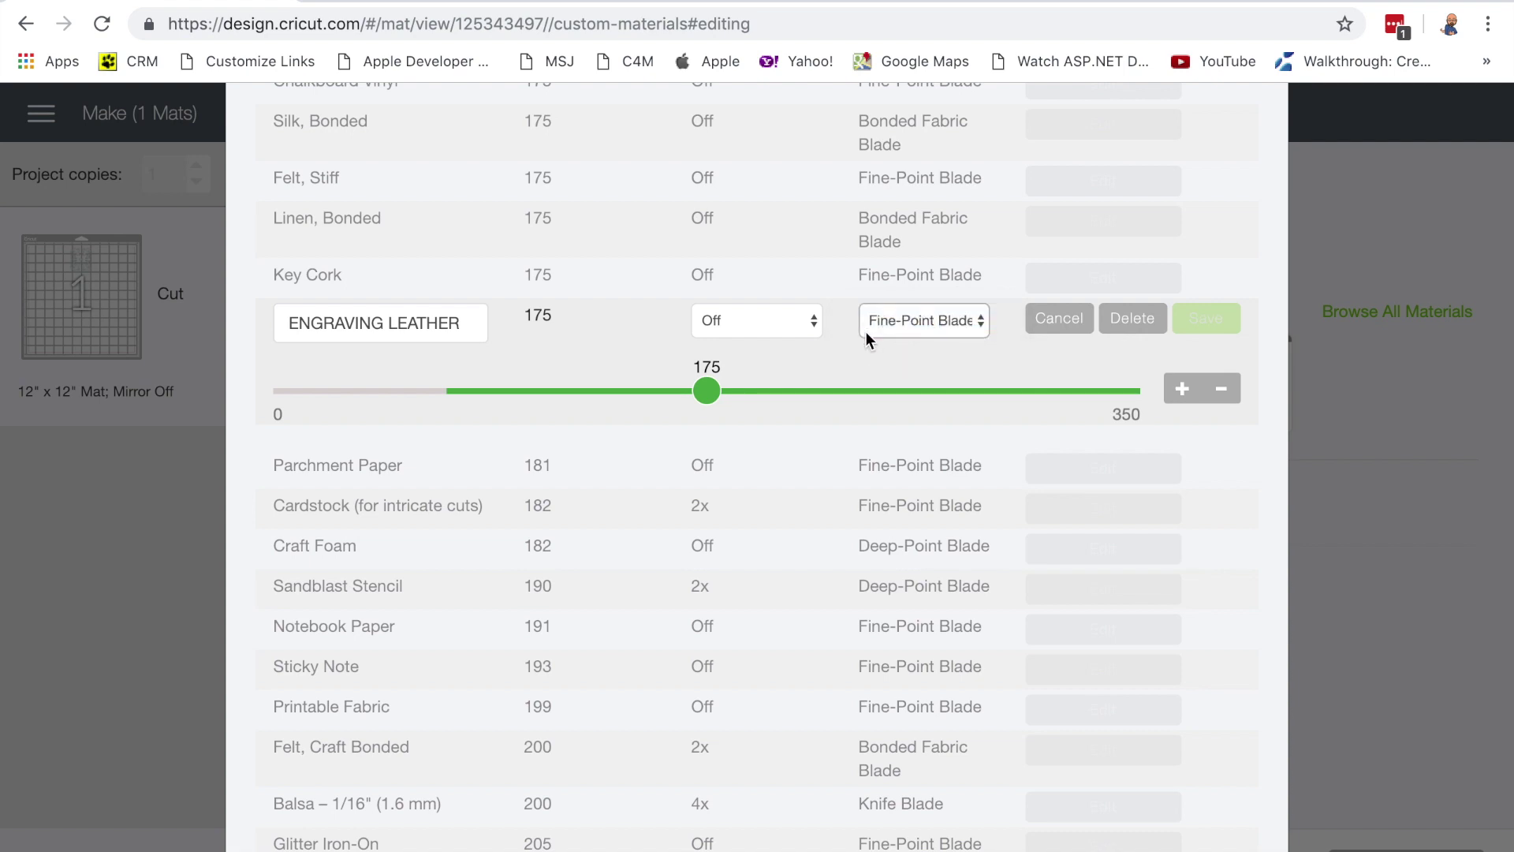
# - Set the cut pressure of the ENGRAVING LEATHER material to 350
pyautogui.moveTo(707, 390); pyautogui.dragTo(952, 390)
pyautogui.click(1069, 404)
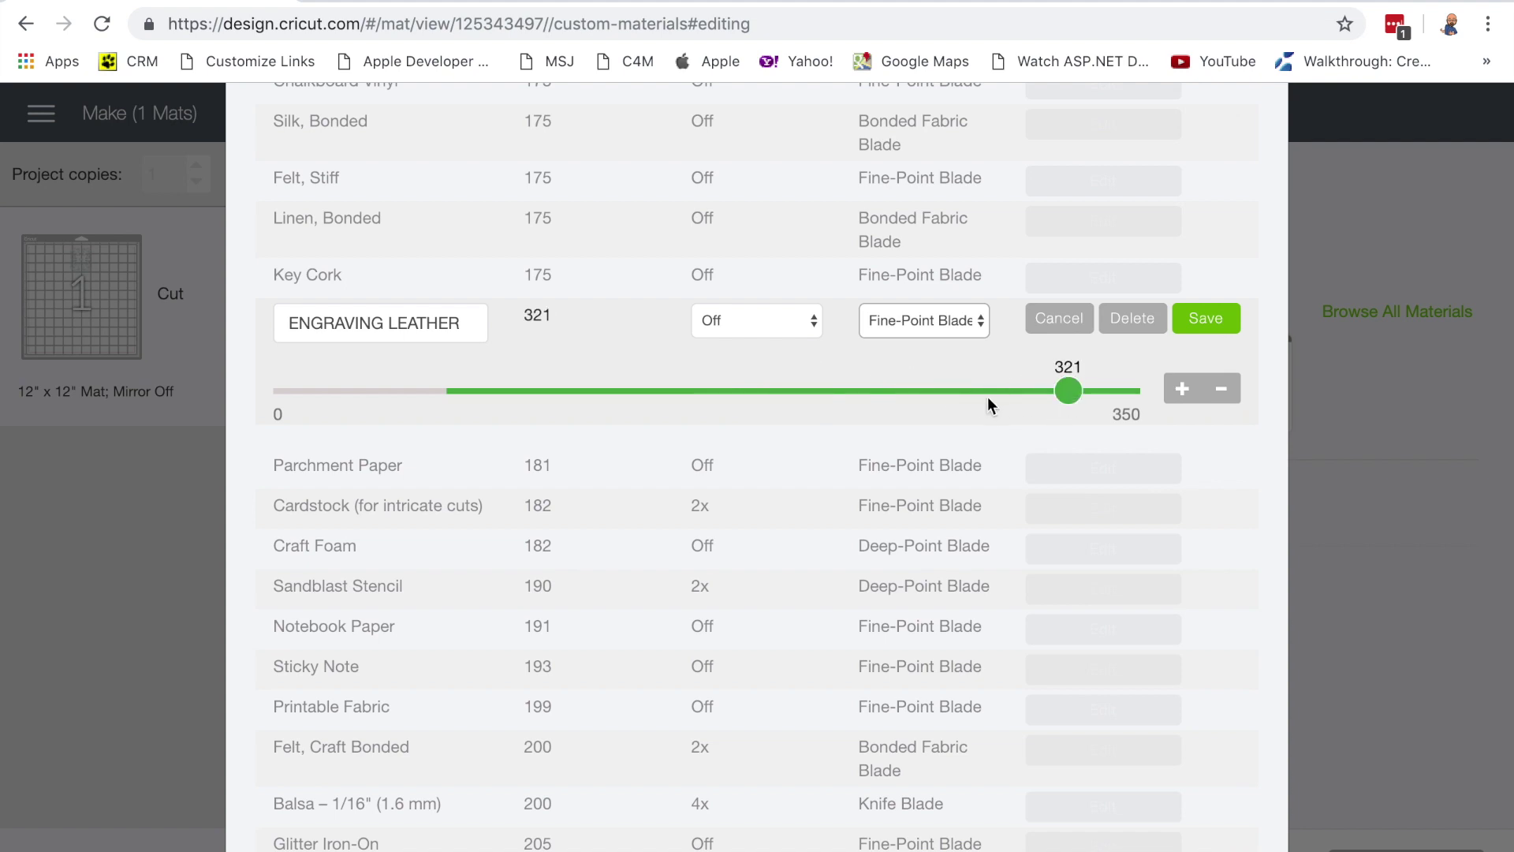
pyautogui.moveTo(1069, 388); pyautogui.dragTo(1153, 394)
pyautogui.click(1185, 390)
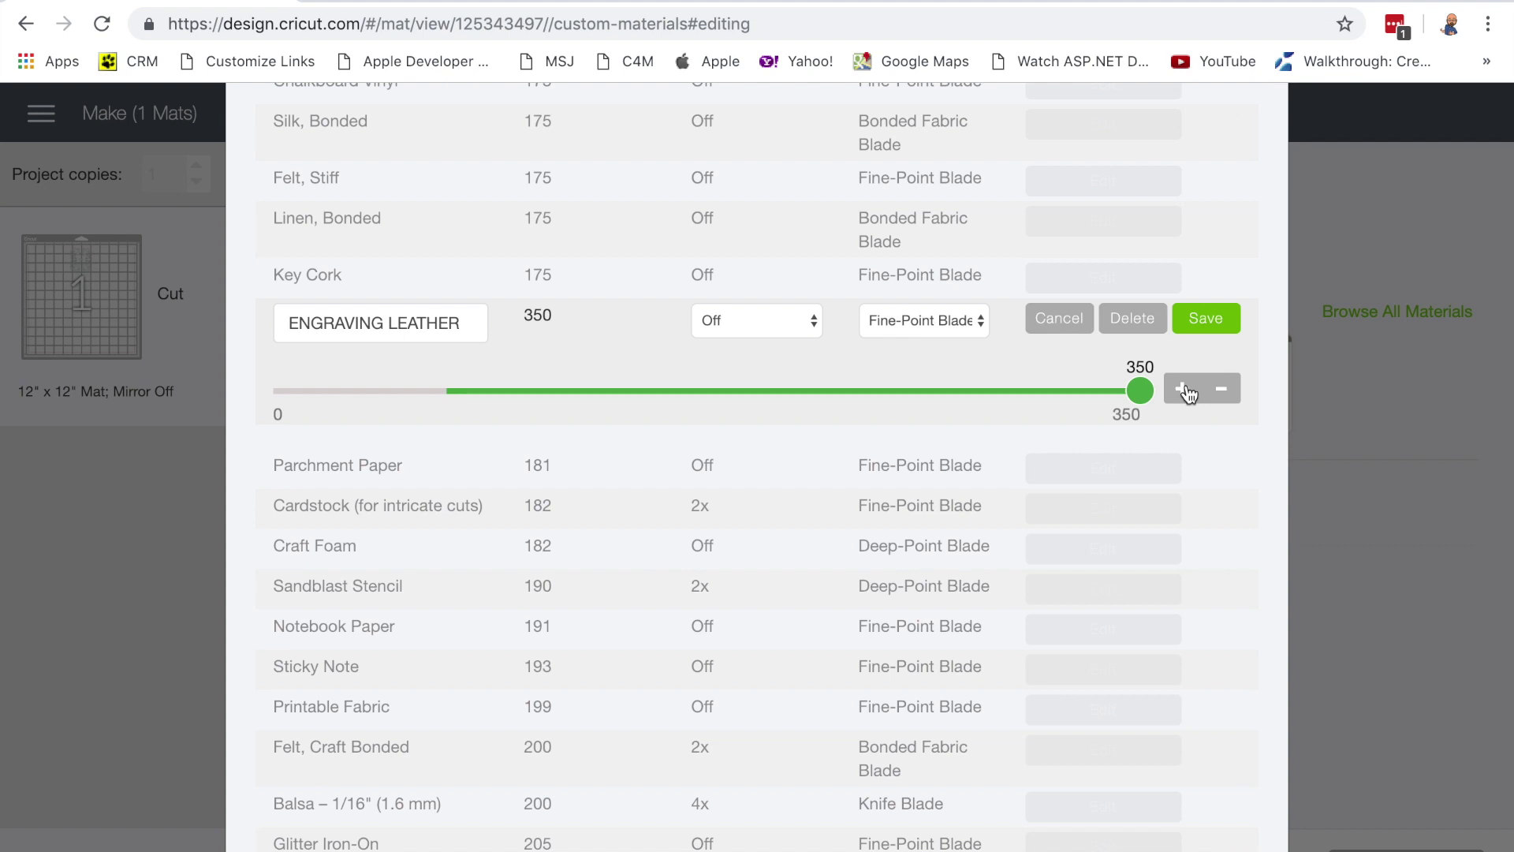
# - Check the multi-cut options for the ENGRAVING LEATHER material and cancel its editing
pyautogui.click(816, 323)
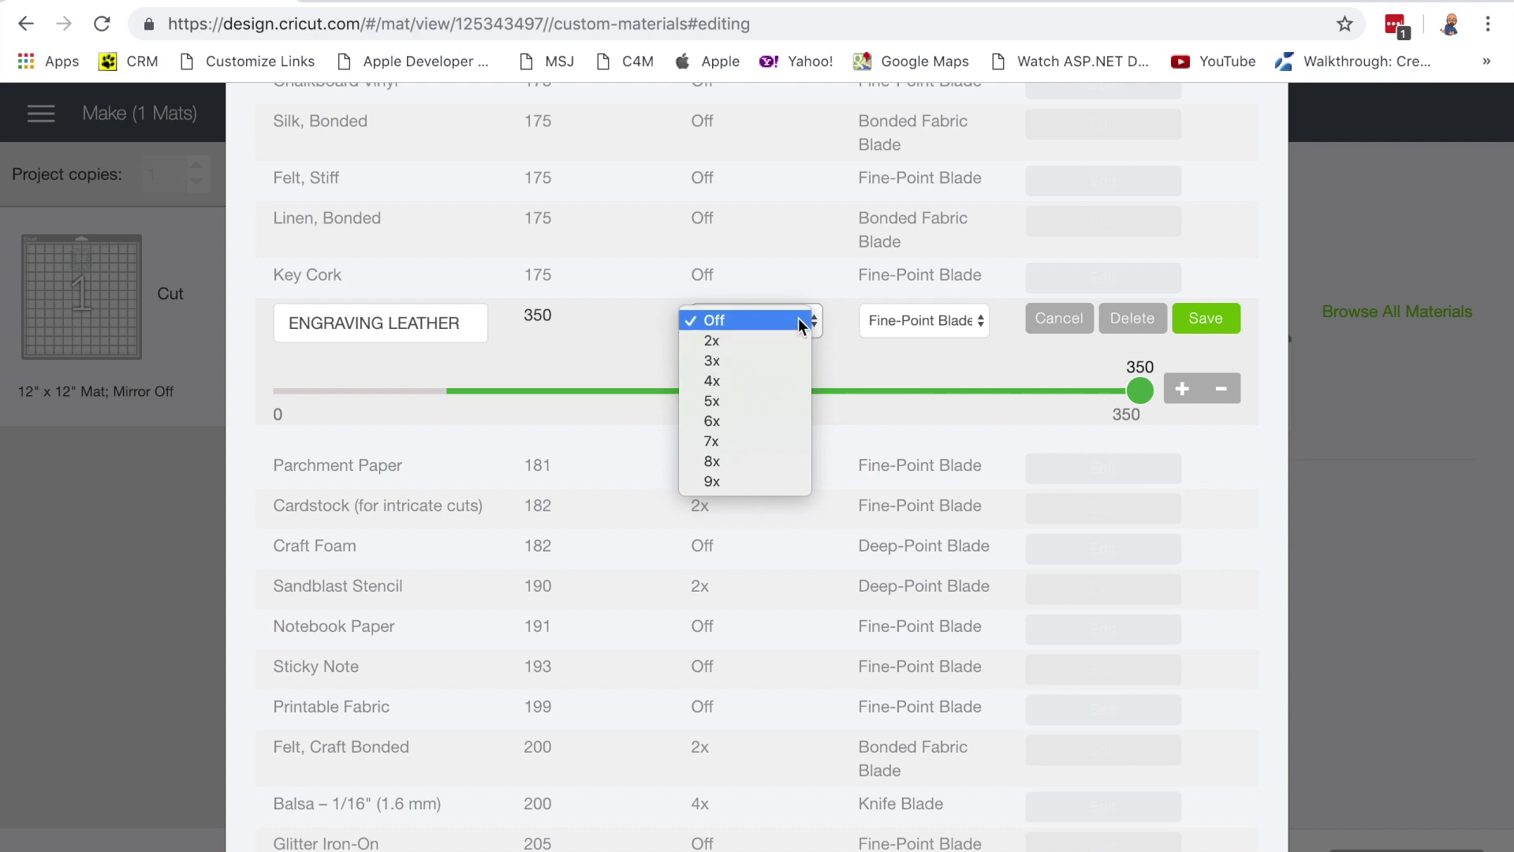
pyautogui.click(978, 355)
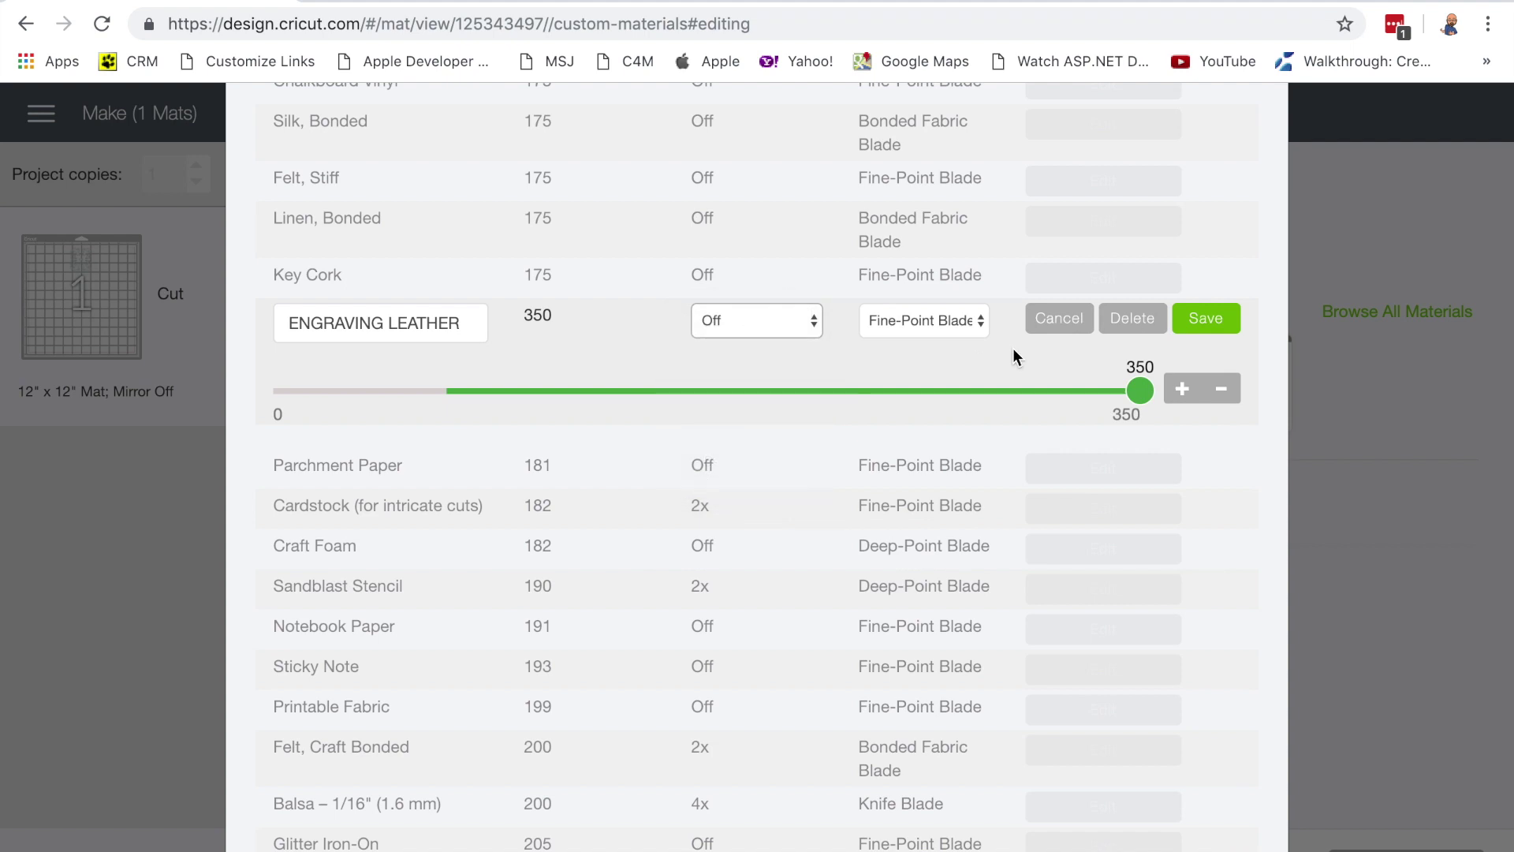
pyautogui.click(1072, 323)
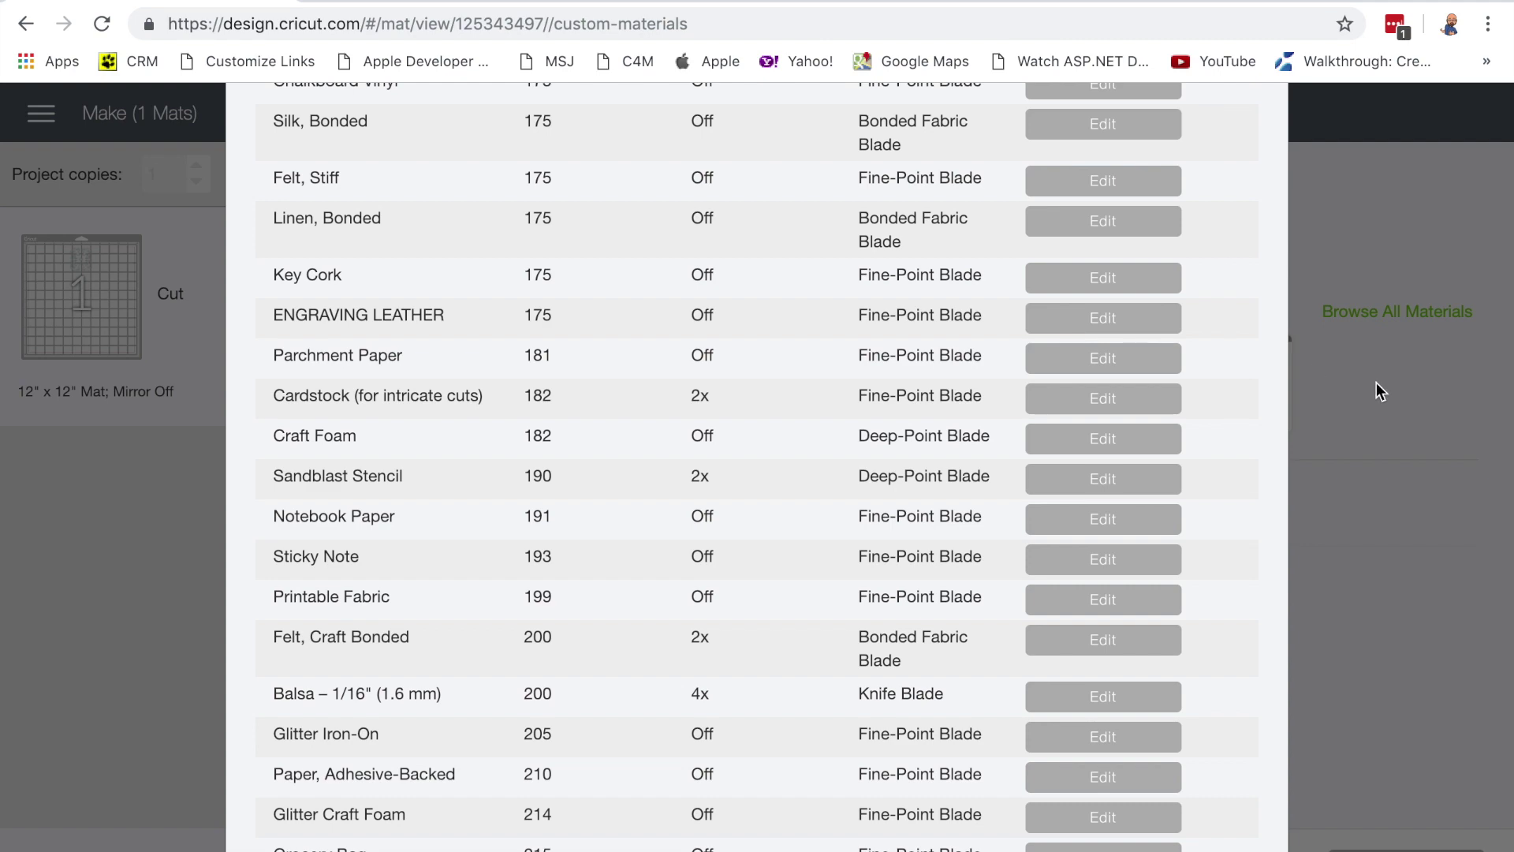
# - Close the custom materials list and set the cutting material to Engraving Tool Leather from the favorites
pyautogui.scroll(15, 1262, 297)
pyautogui.click(1351, 267)
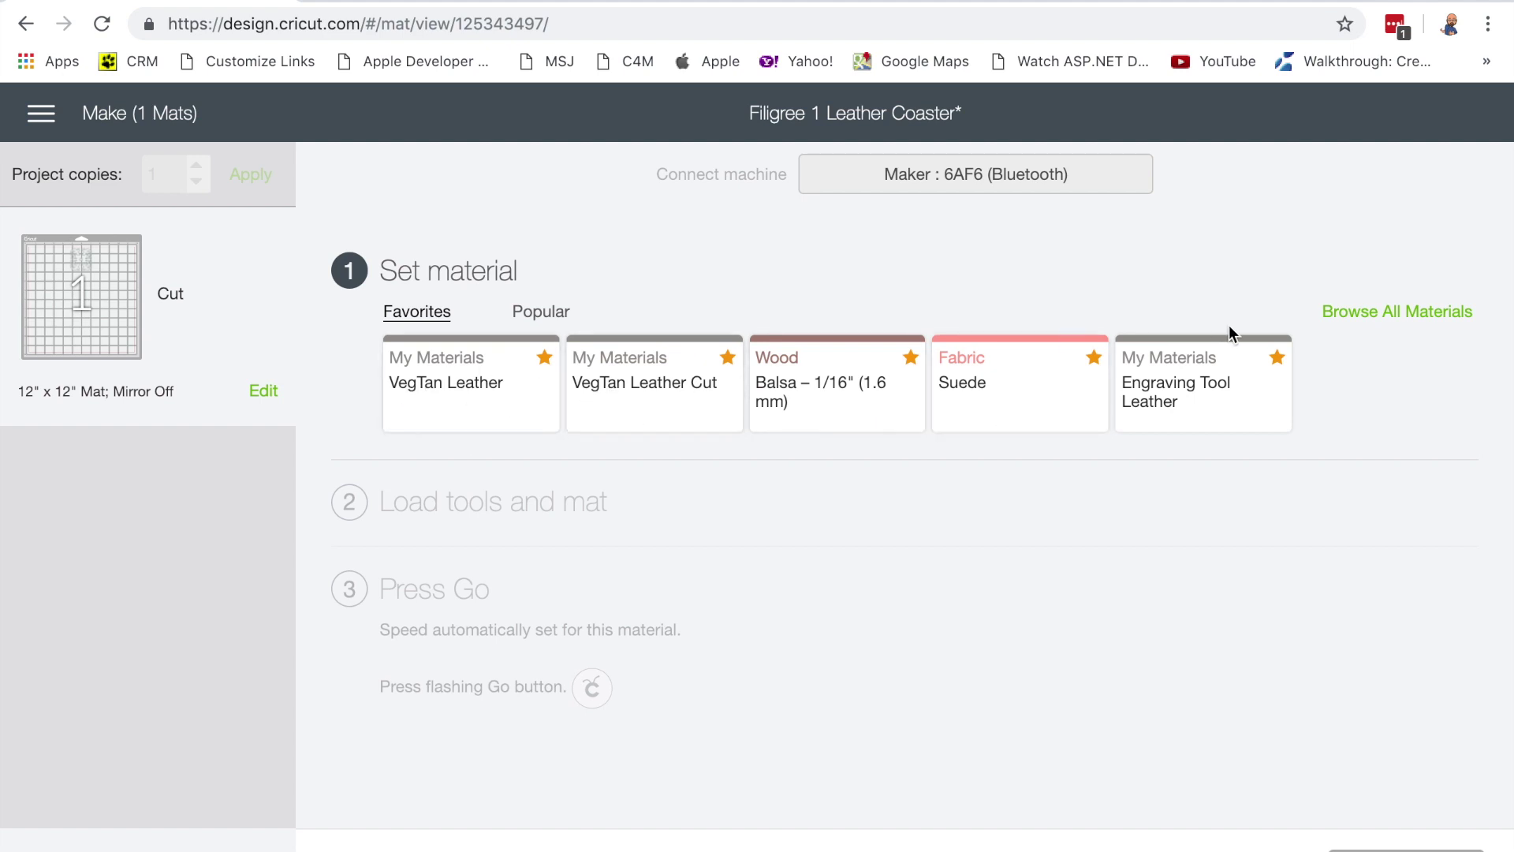
pyautogui.click(1212, 392)
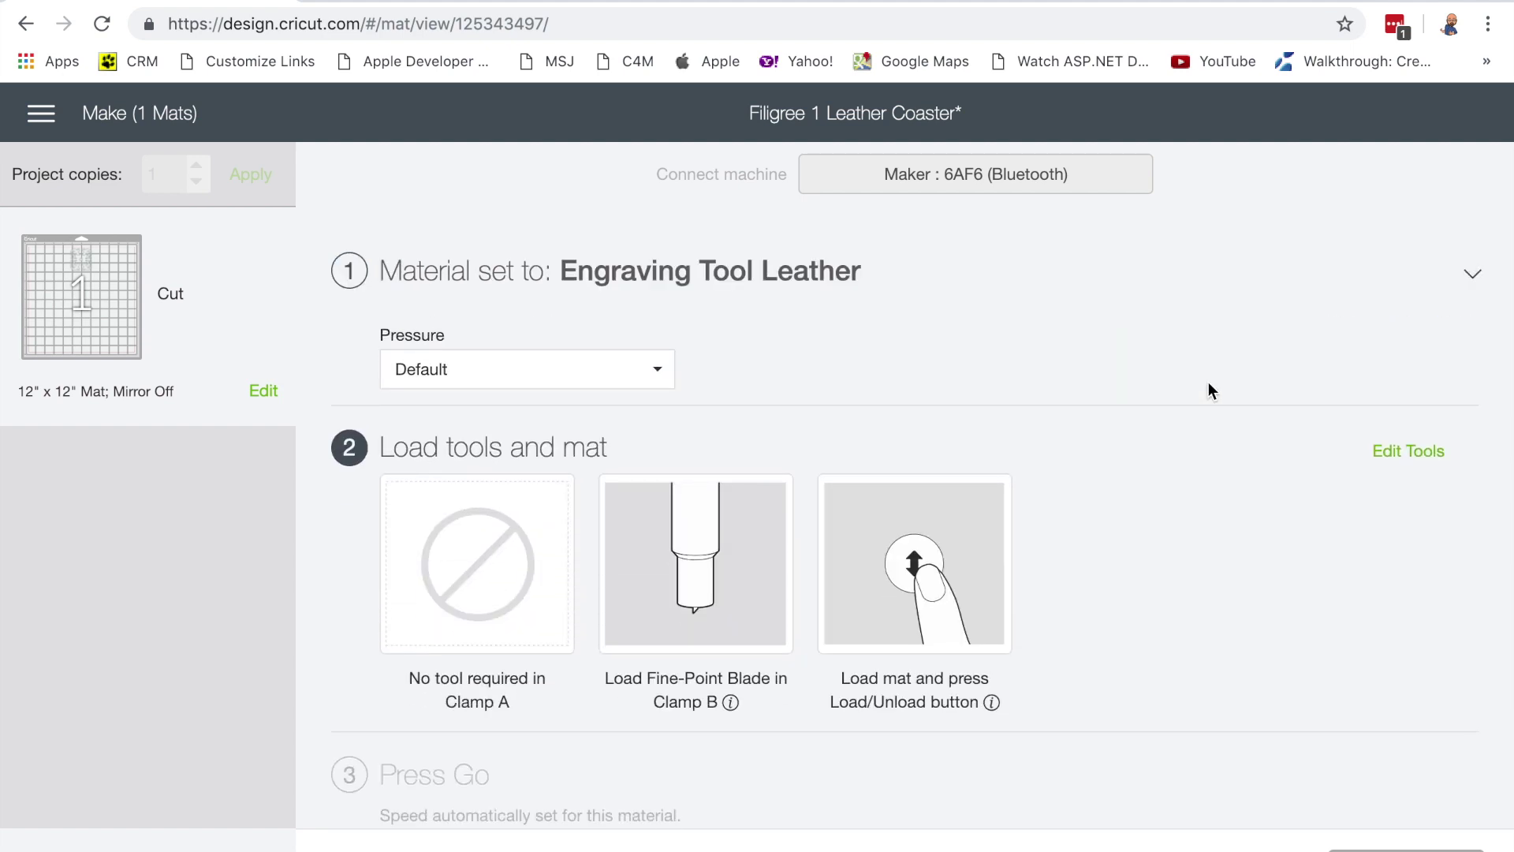